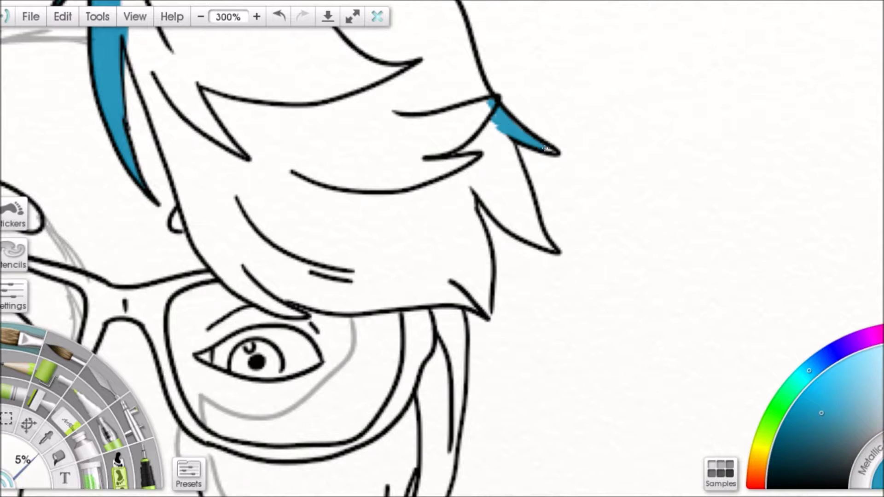
- Colour the swept-over hair solid blue, from the pointed tips of the fringe to the crown
left_click_drag(378, 166, 439, 217)
left_click_drag(323, 124, 364, 179)
mouse_move(341, 115)
left_mouse_down()
mouse_move(322, 43)
mouse_move(430, 262)
mouse_move(630, 113)
mouse_move(677, 350)
mouse_move(624, 295)
left_mouse_up()
mouse_move(405, 276)
left_mouse_down()
mouse_move(602, 276)
mouse_move(404, 227)
mouse_move(706, 267)
mouse_move(449, 182)
mouse_move(524, 225)
mouse_move(458, 181)
mouse_move(483, 220)
mouse_move(460, 120)
mouse_move(584, 122)
mouse_move(734, 178)
mouse_move(503, 161)
mouse_move(667, 173)
left_mouse_up()
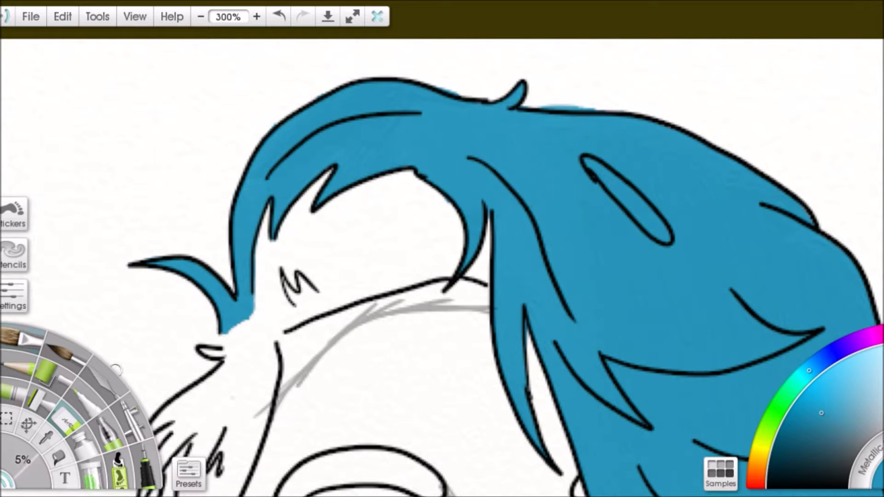
scroll(461, 79, "down", 10)
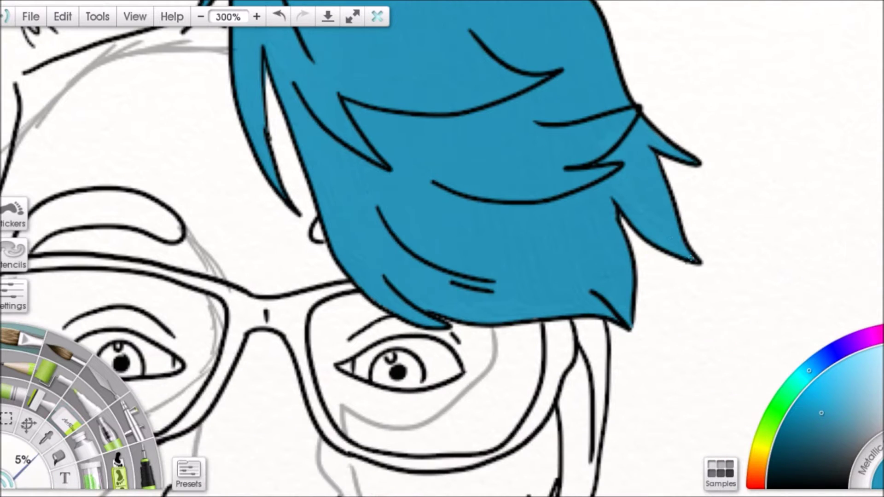
- Colour the irises of both eyes bright light blue around the black pupils
scroll(688, 255, "down", 3)
scroll(653, 285, "left", 5)
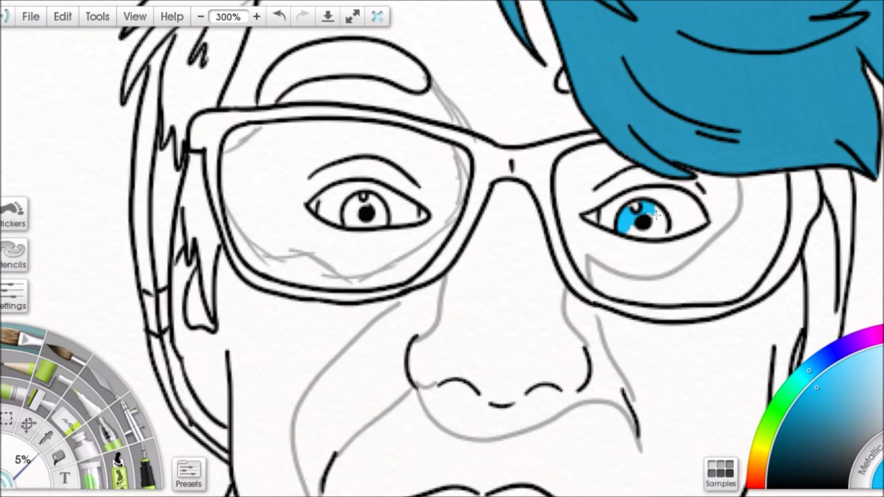
scroll(646, 234, "left", 3)
left_click_drag(404, 224, 422, 216)
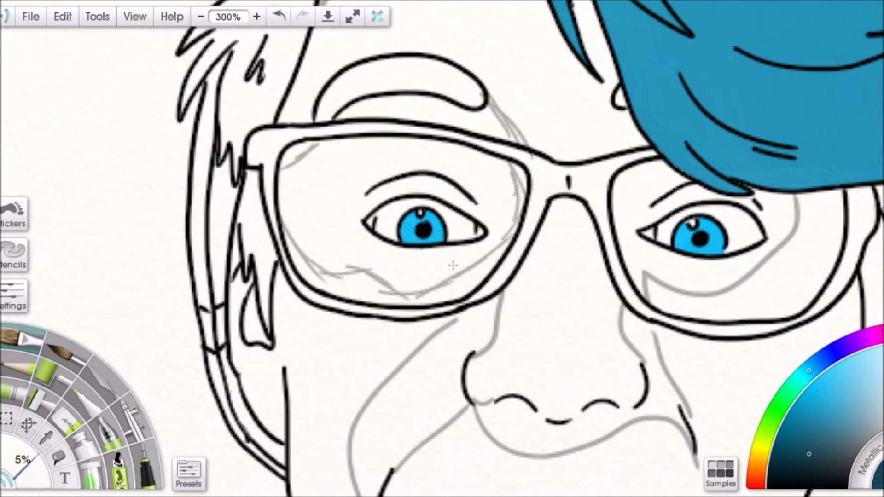
- Shade the irises of both eyes with a darker blue
scroll(486, 226, "right", 5)
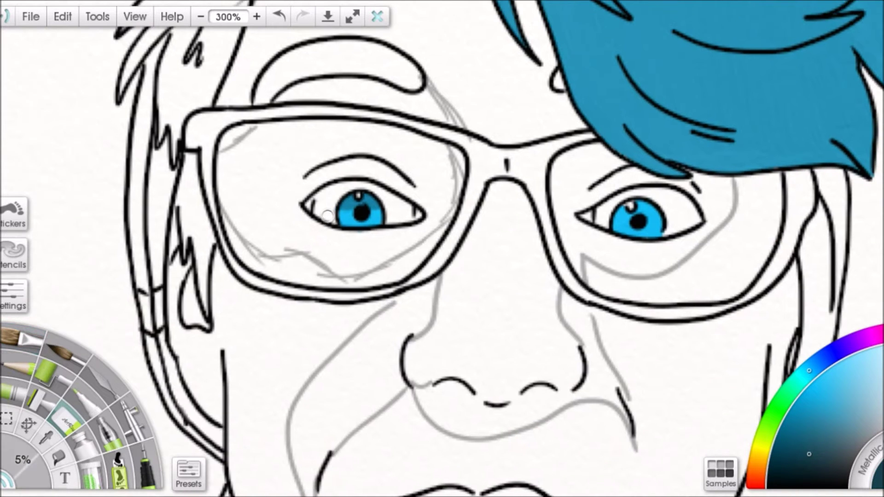
left_click_drag(530, 216, 554, 220)
scroll(539, 209, "down", 4)
scroll(595, 315, "up", 3)
- Choose a very dark brown and colour the short hair at the hairline and beside the left temple
left_click(765, 464)
left_click_drag(42, 453, 36, 452)
scroll(387, 202, "up", 3)
mouse_move(386, 202)
left_mouse_down()
mouse_move(400, 106)
mouse_move(533, 138)
mouse_move(416, 159)
left_mouse_up()
scroll(416, 158, "down", 3)
mouse_move(405, 124)
left_mouse_down()
mouse_move(363, 193)
mouse_move(369, 244)
mouse_move(420, 193)
mouse_move(402, 163)
left_mouse_up()
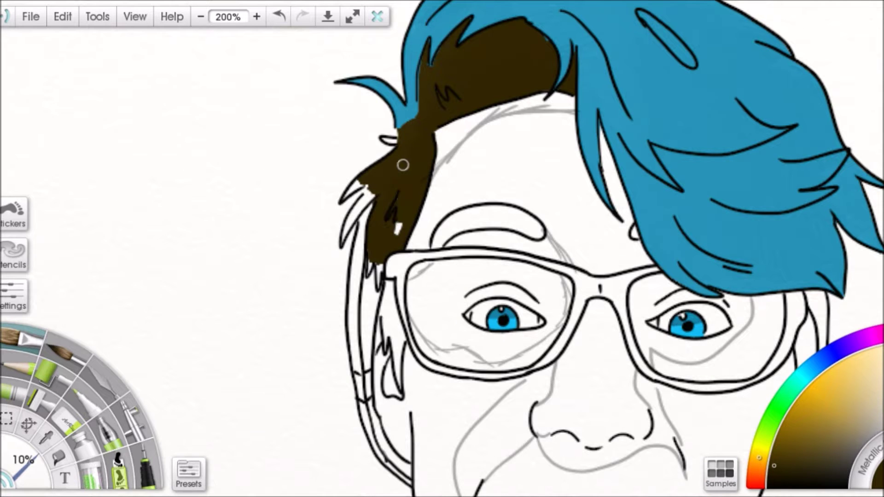
scroll(402, 164, "down", 3)
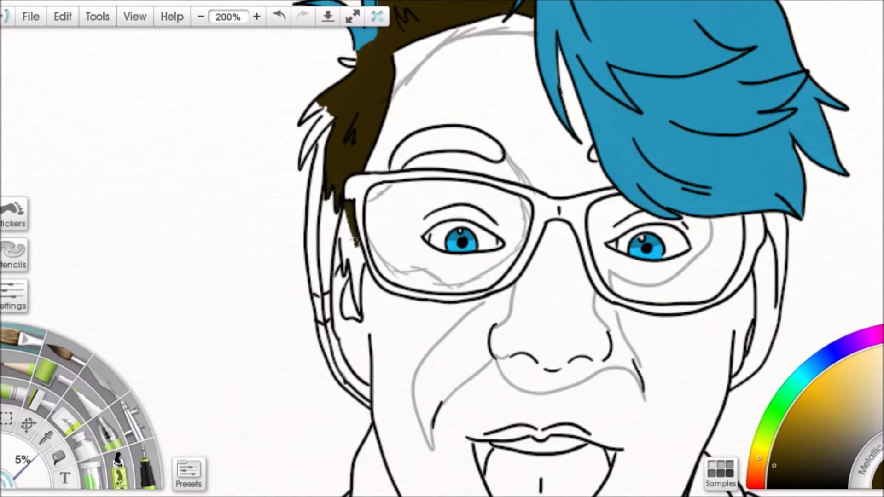
scroll(357, 299, "up", 3)
left_click_drag(359, 198, 354, 182)
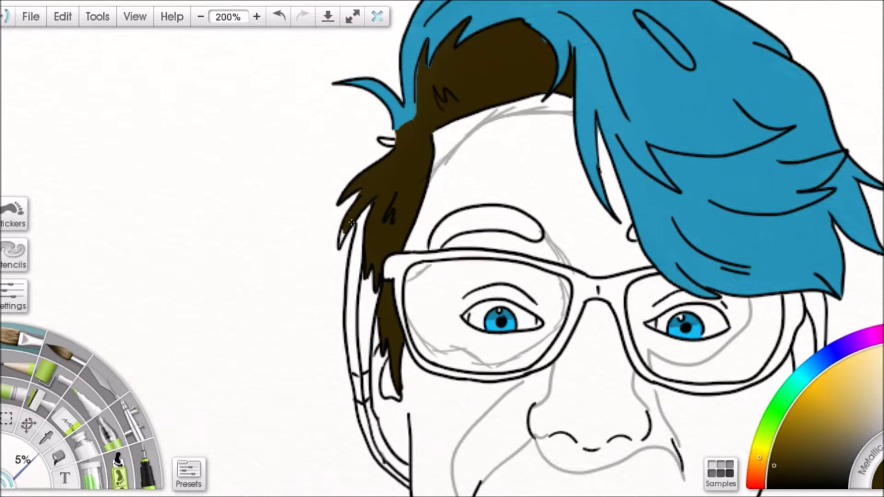
- Finish the dark brown hair tips and colour both eyebrows in the same dark brown
scroll(350, 222, "right", 3)
scroll(351, 222, "up", 2)
scroll(351, 222, "down", 3)
scroll(351, 222, "right", 2)
scroll(380, 142, "down", 3)
scroll(380, 142, "left", 3)
mouse_move(378, 141)
left_mouse_down()
mouse_move(411, 111)
mouse_move(384, 115)
mouse_move(378, 134)
mouse_move(438, 114)
mouse_move(440, 105)
mouse_move(473, 124)
mouse_move(444, 123)
mouse_move(465, 123)
left_mouse_up()
scroll(317, 147, "up", 5)
scroll(318, 148, "right", 1)
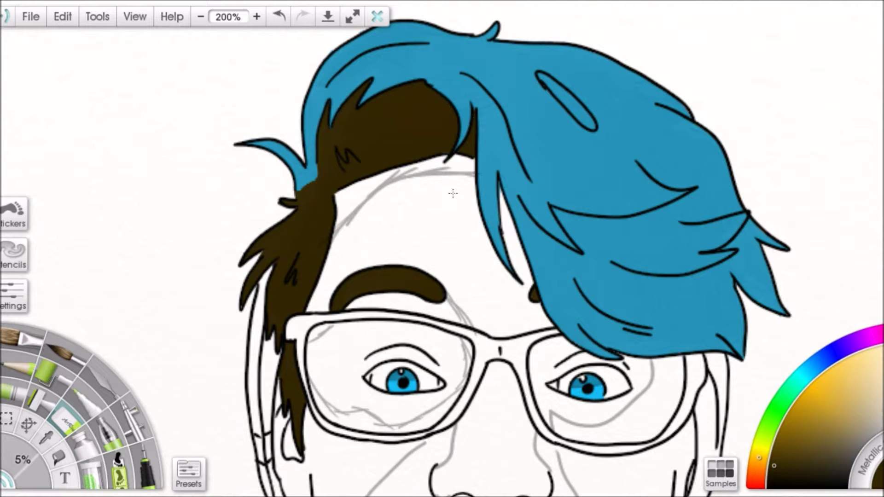
- Colour the glasses frame around the left lens near-black with the brush at 5%
scroll(472, 120, "down", 3)
scroll(660, 283, "down", 3)
scroll(593, 191, "up", 3)
left_click_drag(476, 180, 473, 214)
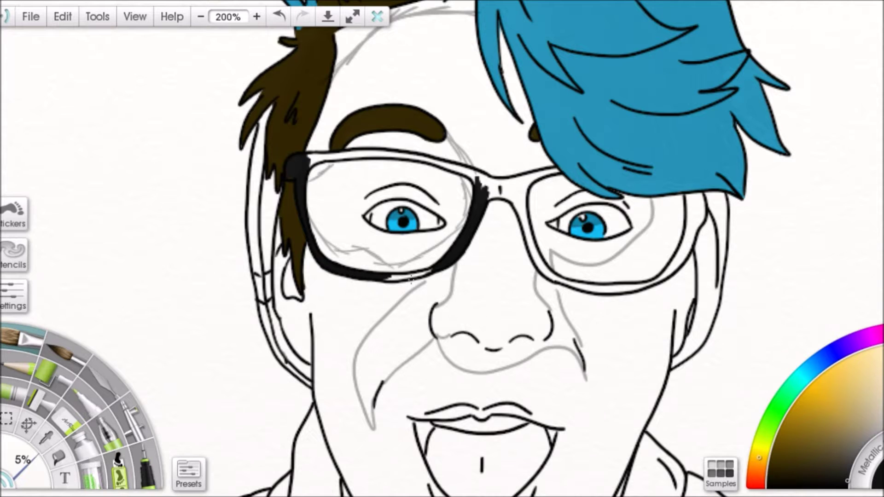
scroll(424, 272, "up", 2)
scroll(423, 271, "left", 2)
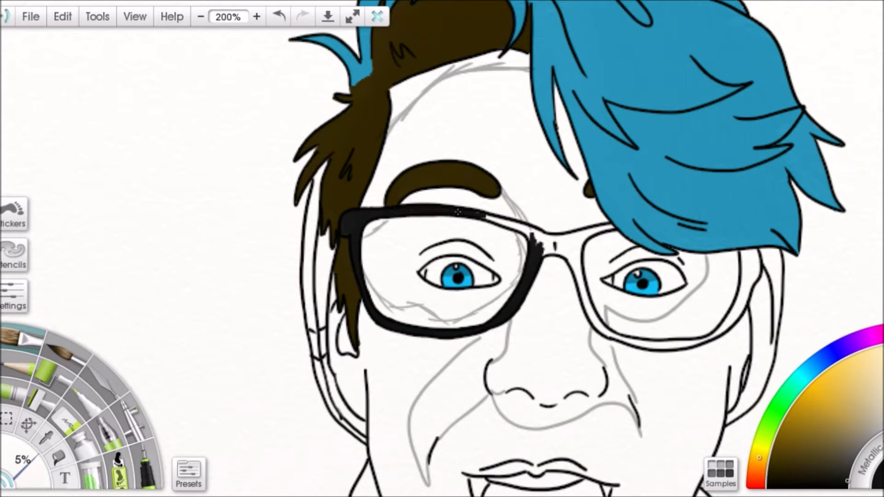
mouse_move(552, 239)
left_mouse_down()
mouse_move(606, 226)
mouse_move(451, 192)
mouse_move(459, 233)
mouse_move(487, 271)
mouse_move(627, 174)
left_mouse_up()
- Colour the glasses frame around the right lens and across the nose bridge near-black
scroll(449, 199, "down", 2)
scroll(449, 199, "right", 4)
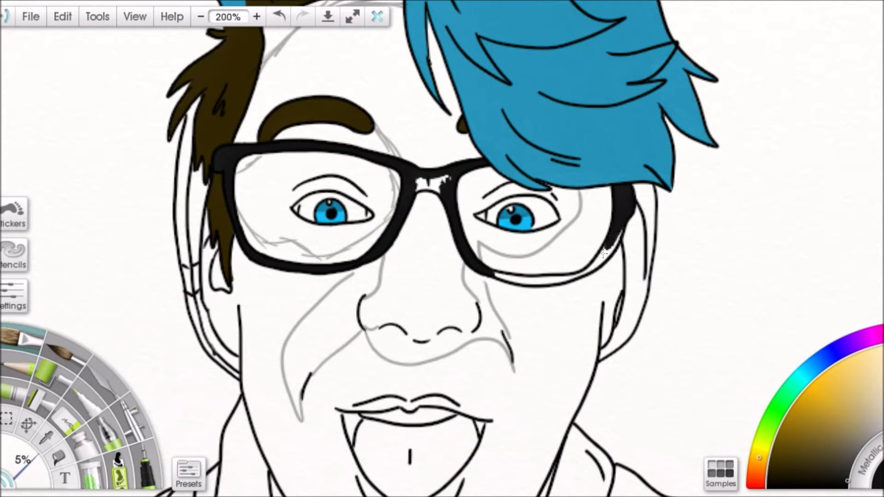
scroll(512, 251, "down", 2)
left_click_drag(489, 202, 533, 213)
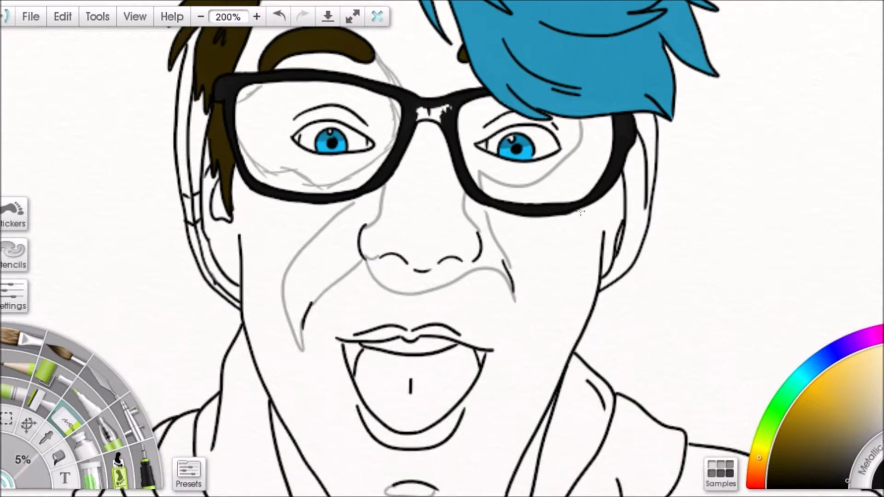
scroll(529, 221, "up", 2)
scroll(529, 221, "left", 1)
scroll(819, 250, "up", 1)
scroll(818, 250, "left", 1)
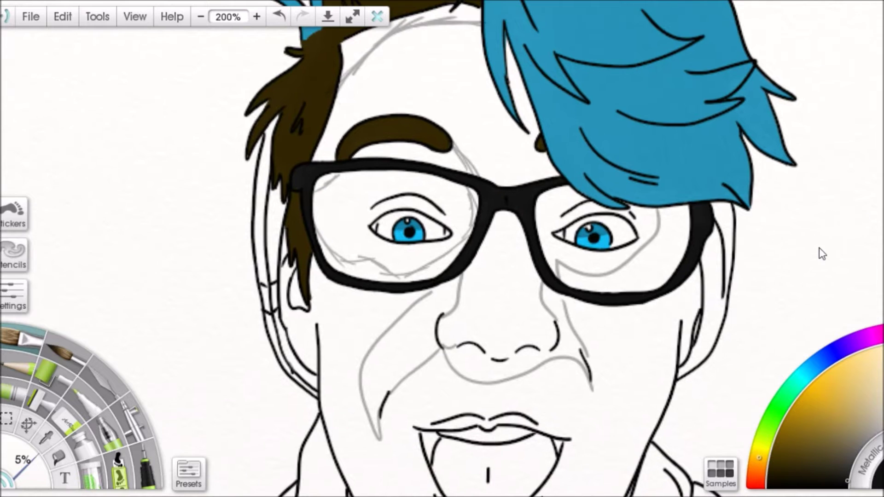
- Choose a dark red and colour the band beside the left ear, leaving its small middle segment white
scroll(844, 278, "down", 1)
left_click(879, 352)
left_click(777, 455)
scroll(552, 249, "left", 2)
mouse_move(356, 79)
left_mouse_down()
mouse_move(352, 129)
mouse_move(363, 199)
left_mouse_up()
left_click_drag(351, 244, 351, 239)
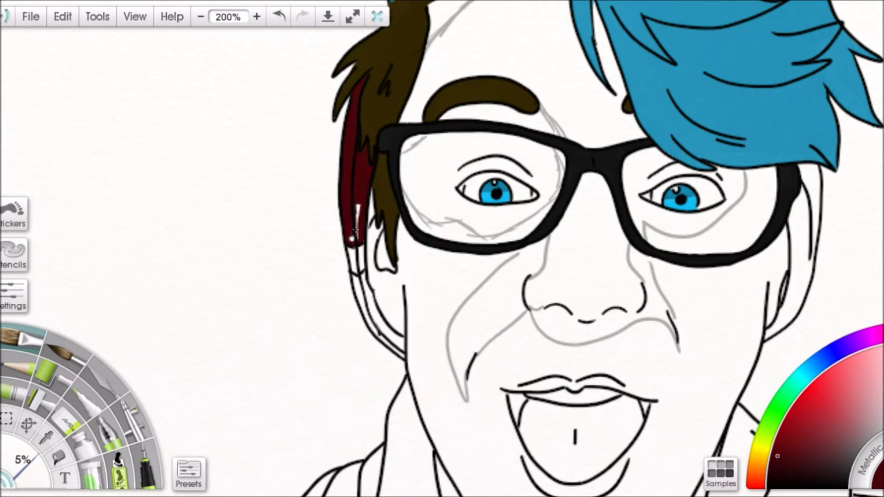
scroll(362, 238, "down", 2)
scroll(362, 238, "right", 1)
left_click_drag(348, 263, 378, 291)
- Colour the matching band beside the right ear dark red
scroll(378, 291, "up", 1)
scroll(377, 290, "right", 7)
mouse_move(519, 121)
left_mouse_down()
mouse_move(535, 154)
mouse_move(505, 172)
left_mouse_up()
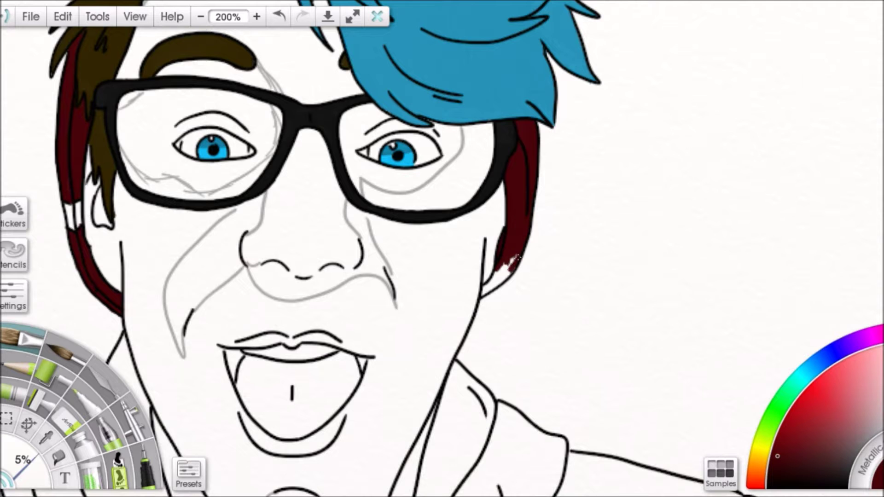
scroll(559, 202, "down", 2)
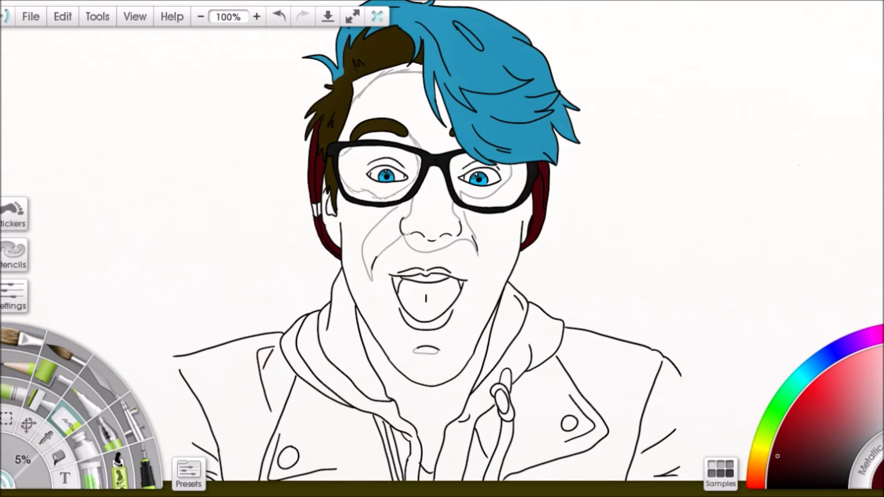
- Choose a pale beige skin tone and set the brush size to 25%
scroll(641, 345, "up", 2)
left_click(759, 457)
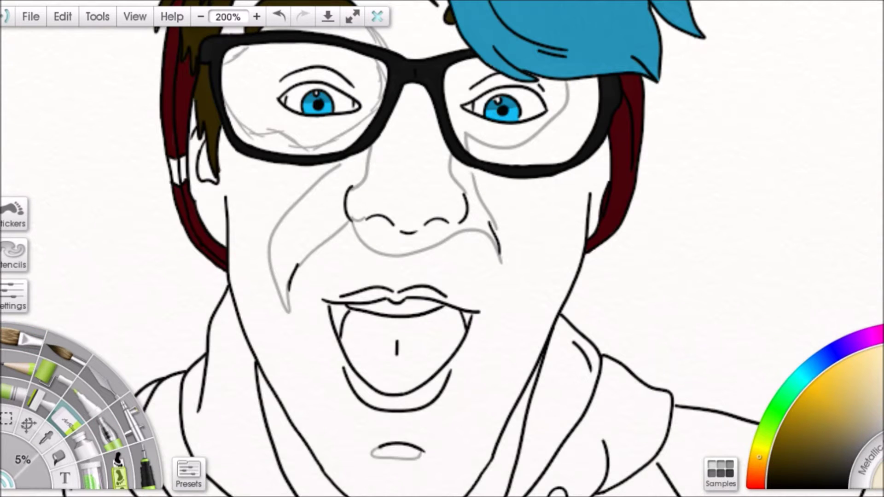
left_click_drag(23, 459, 32, 453)
scroll(375, 302, "left", 4)
left_click_drag(364, 198, 375, 302)
left_click(279, 17)
left_click(279, 16)
- Fill the forehead, face and neck with the pale beige skin tone, down to the point of the neckline
scroll(313, 53, "up", 1)
mouse_move(385, 175)
left_mouse_down()
mouse_move(386, 296)
mouse_move(555, 91)
left_mouse_up()
scroll(556, 91, "down", 2)
mouse_move(507, 147)
left_mouse_down()
mouse_move(572, 292)
mouse_move(335, 197)
mouse_move(433, 323)
mouse_move(401, 385)
mouse_move(363, 339)
mouse_move(335, 119)
mouse_move(517, 304)
mouse_move(647, 121)
left_mouse_up()
scroll(402, 385, "down", 2)
scroll(646, 120, "down", 2)
mouse_move(478, 230)
left_mouse_down()
mouse_move(588, 216)
mouse_move(529, 354)
mouse_move(468, 389)
left_mouse_up()
scroll(468, 389, "down", 3)
scroll(427, 213, "up", 1)
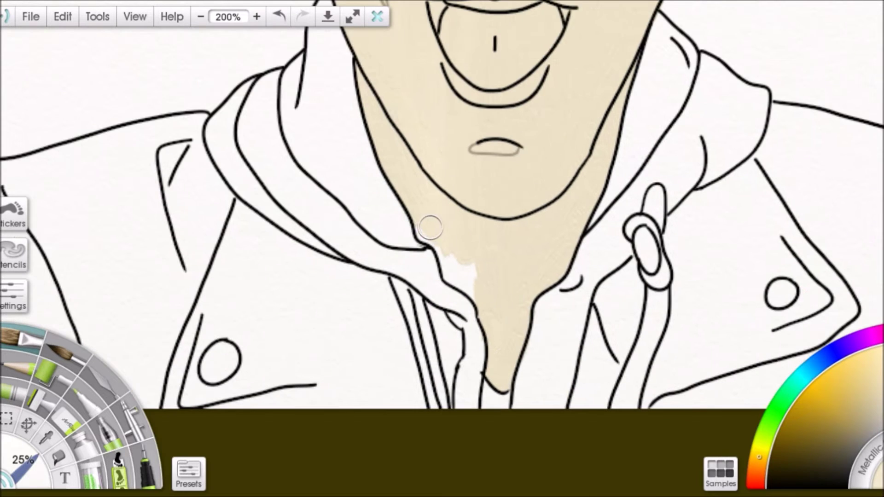
- Reduce the brush size to 5% and make the upper teeth and the whites of both eyes white
scroll(434, 308, "up", 7)
key("bracketleft")
key("bracketleft")
key("bracketleft")
key("bracketleft")
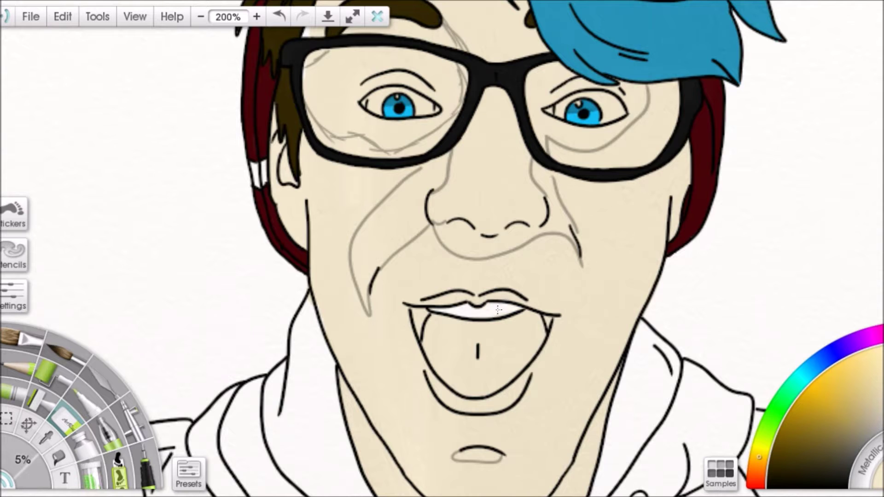
scroll(500, 307, "up", 2)
scroll(432, 197, "down", 1)
scroll(503, 153, "right", 2)
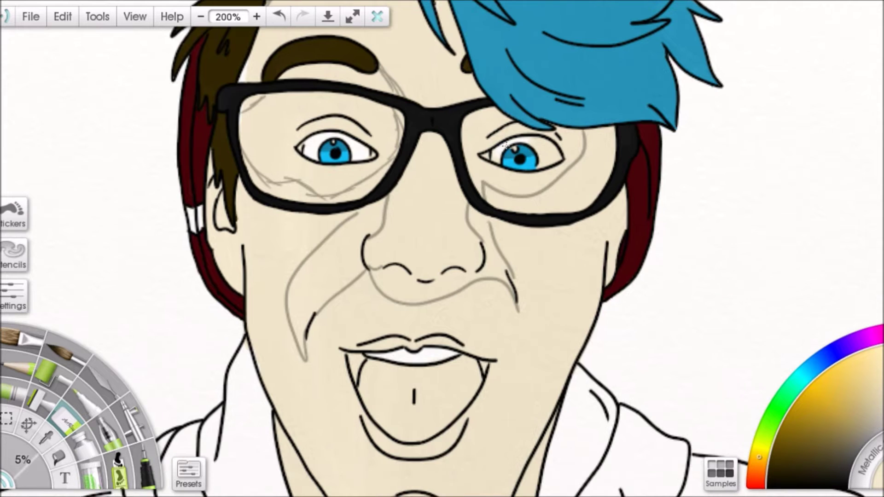
scroll(514, 146, "down", 1)
scroll(515, 146, "up", 1)
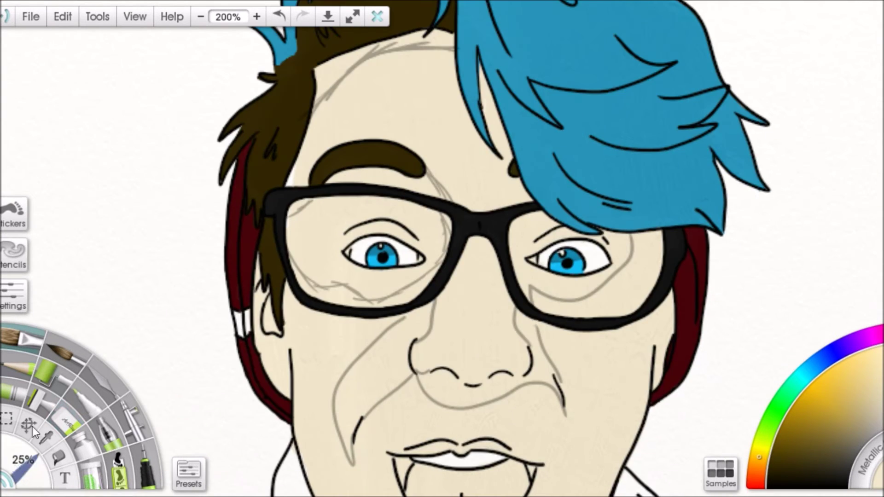
- Choose a dark brown shadow colour and start hatching the shadow around the right eye with a 5% brush
scroll(518, 154, "up", 1)
scroll(520, 163, "up", 3)
mouse_move(521, 163)
left_mouse_down()
mouse_move(502, 149)
mouse_move(445, 160)
mouse_move(391, 191)
mouse_move(446, 158)
mouse_move(369, 226)
mouse_move(494, 151)
left_mouse_up()
scroll(470, 143, "down", 5)
scroll(449, 134, "right", 2)
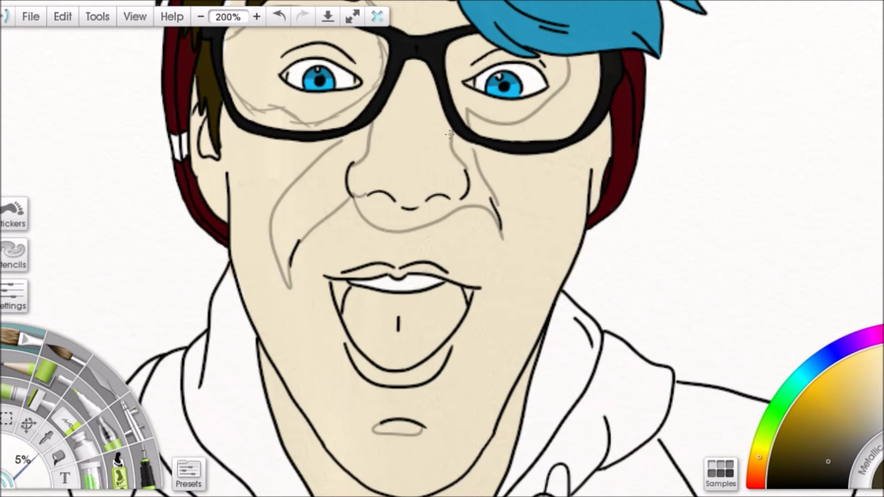
scroll(363, 213, "up", 2)
mouse_move(455, 198)
left_mouse_down()
mouse_move(437, 179)
mouse_move(453, 139)
left_mouse_up()
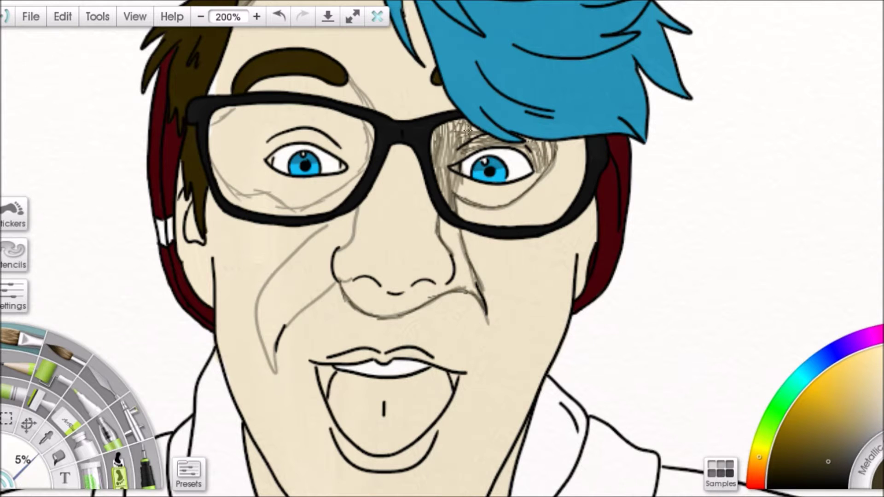
- Hatch dark brown shadows under the right eye, along the right side of the nose and below the nostrils
scroll(469, 130, "down", 3)
mouse_move(449, 115)
left_mouse_down()
mouse_move(501, 95)
mouse_move(539, 60)
left_mouse_up()
scroll(424, 215, "left", 2)
left_click_drag(494, 210, 419, 216)
scroll(442, 217, "right", 2)
mouse_move(460, 157)
left_mouse_down()
mouse_move(474, 182)
mouse_move(489, 228)
left_mouse_up()
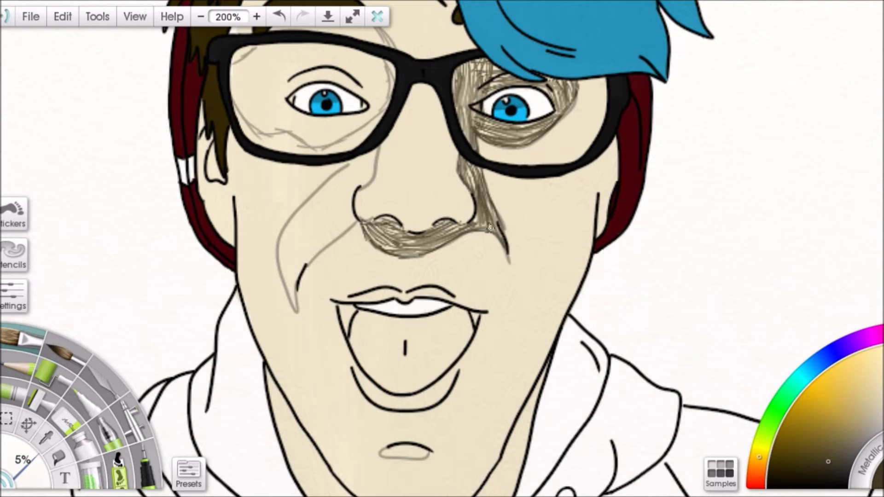
- Hatch dark brown shadows on the chin mark, the left cheek crease, the left side of the nose and around the left eye
scroll(451, 332, "down", 3)
scroll(450, 331, "left", 2)
scroll(460, 249, "up", 4)
scroll(467, 245, "down", 1)
scroll(466, 245, "left", 1)
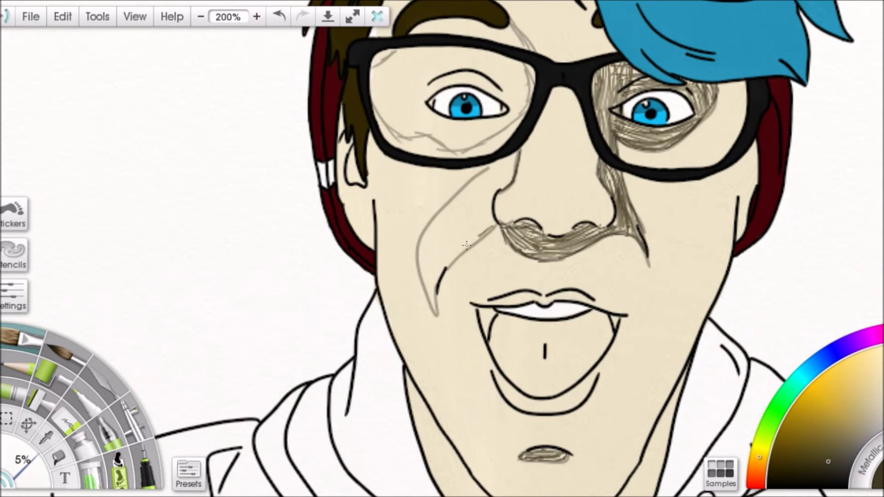
scroll(444, 133, "up", 4)
mouse_move(465, 297)
left_mouse_down()
mouse_move(382, 276)
mouse_move(414, 297)
mouse_move(497, 276)
left_mouse_up()
scroll(451, 196, "left", 2)
- Hatch a dark brown shadow across the neck below the jawline
scroll(451, 196, "down", 10)
scroll(451, 196, "right", 4)
scroll(543, 263, "up", 3)
scroll(543, 262, "down", 2)
mouse_move(522, 298)
left_mouse_down()
mouse_move(550, 231)
mouse_move(515, 323)
left_mouse_up()
scroll(515, 322, "down", 3)
scroll(516, 322, "left", 1)
mouse_move(507, 221)
left_mouse_down()
mouse_move(533, 257)
mouse_move(516, 289)
mouse_move(382, 216)
mouse_move(442, 244)
mouse_move(436, 250)
mouse_move(461, 299)
mouse_move(520, 248)
left_mouse_up()
- Smooth the hatching into even shadows around the left eye, the left cheek crease and both sides of the nose
scroll(317, 124, "up", 8)
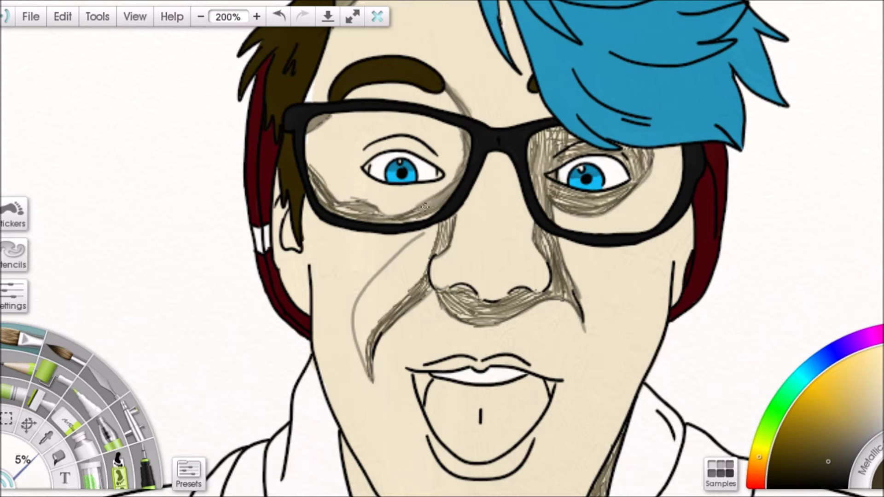
scroll(380, 220, "down", 5)
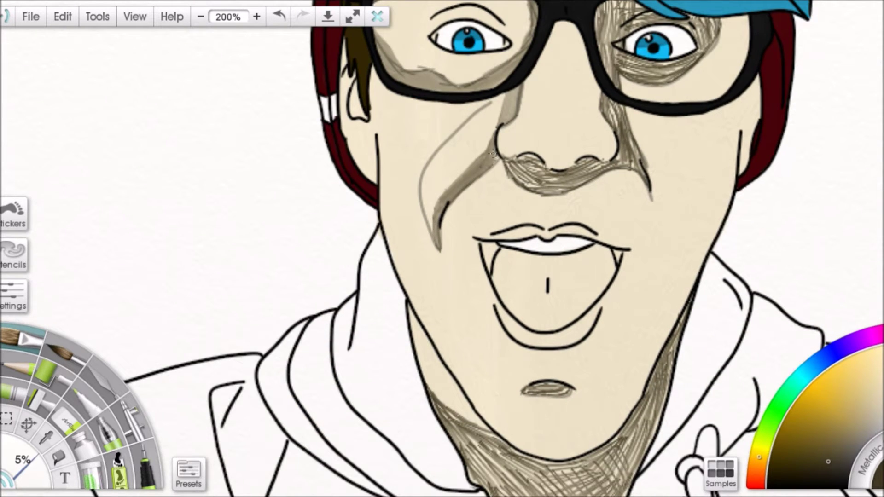
scroll(484, 172, "up", 4)
mouse_move(506, 237)
left_mouse_down()
mouse_move(486, 97)
mouse_move(510, 110)
left_mouse_up()
scroll(584, 120, "right", 2)
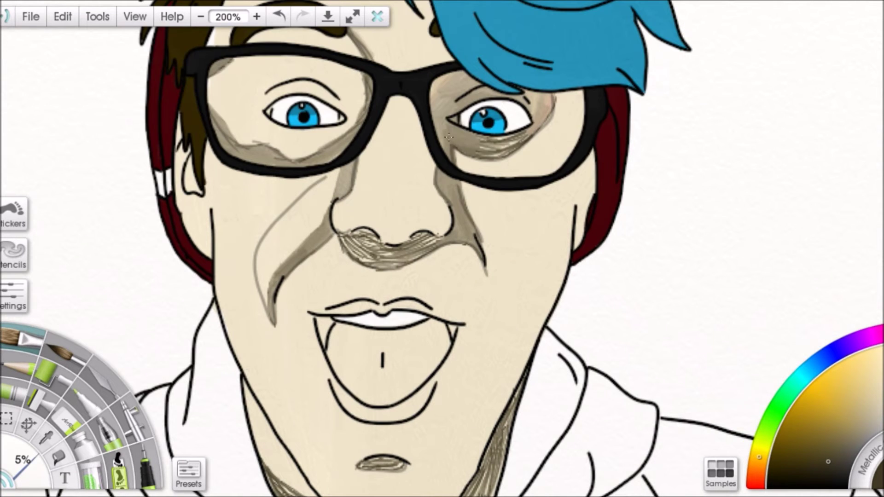
- Smooth the hatching around the right eye, under the nose and on the chin into even shadows
scroll(545, 102, "left", 3)
scroll(545, 101, "down", 1)
left_click_drag(435, 199, 534, 197)
scroll(443, 199, "right", 1)
scroll(414, 198, "down", 5)
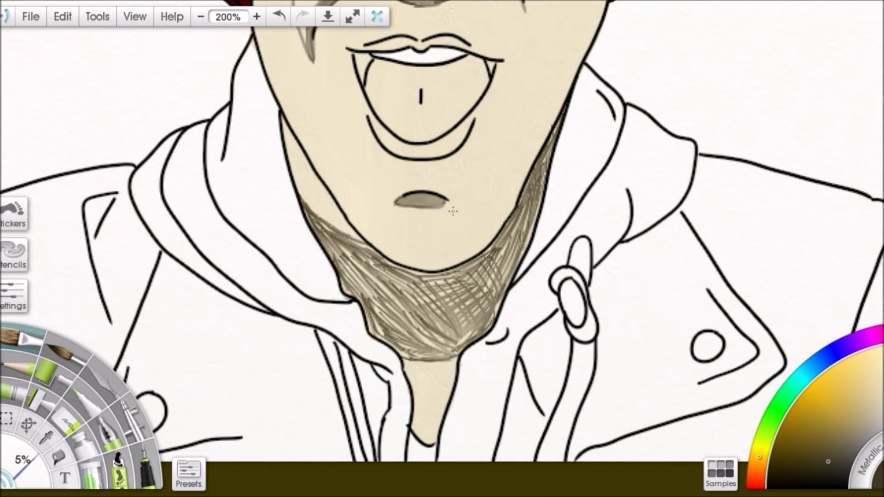
- Smooth the hatched neck shadow below the jaw into an even tone
mouse_move(464, 280)
left_mouse_down()
mouse_move(536, 196)
mouse_move(529, 177)
mouse_move(481, 302)
mouse_move(466, 277)
mouse_move(464, 325)
left_mouse_up()
scroll(414, 274, "left", 2)
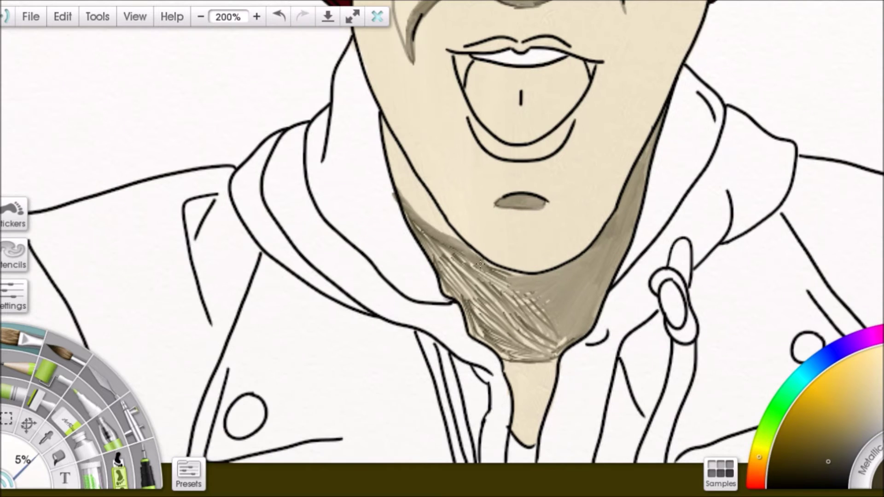
scroll(511, 281, "down", 1)
mouse_move(417, 170)
left_mouse_down()
mouse_move(432, 216)
mouse_move(479, 240)
mouse_move(515, 276)
mouse_move(533, 269)
mouse_move(501, 294)
mouse_move(508, 315)
left_mouse_up()
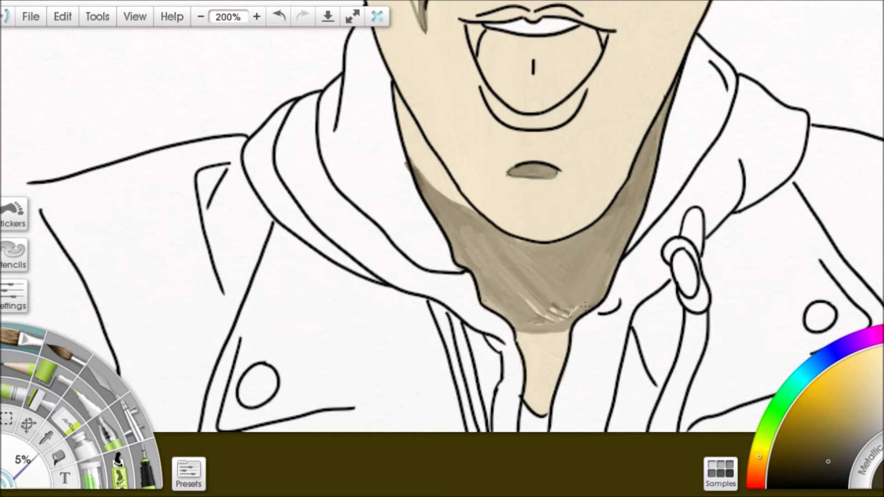
- Paint brown-grey shadows in both corners of the open mouth and inside both ears
scroll(532, 305, "up", 6)
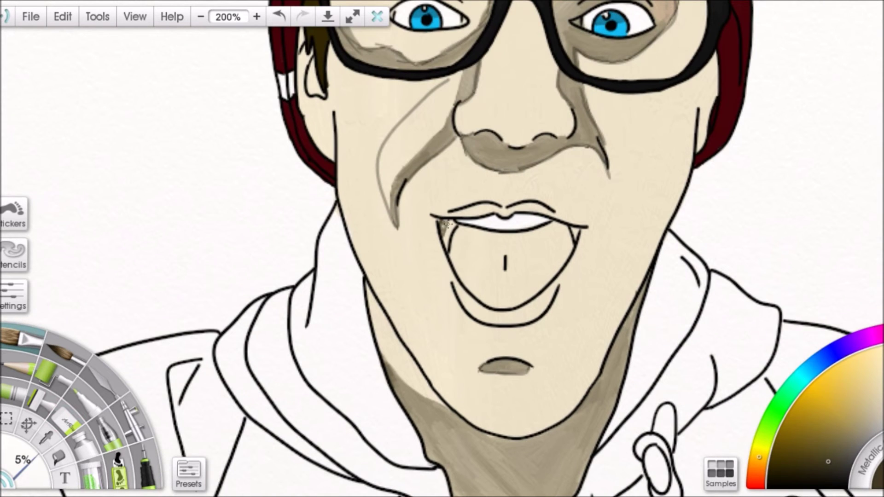
scroll(577, 235, "up", 4)
scroll(438, 252, "left", 3)
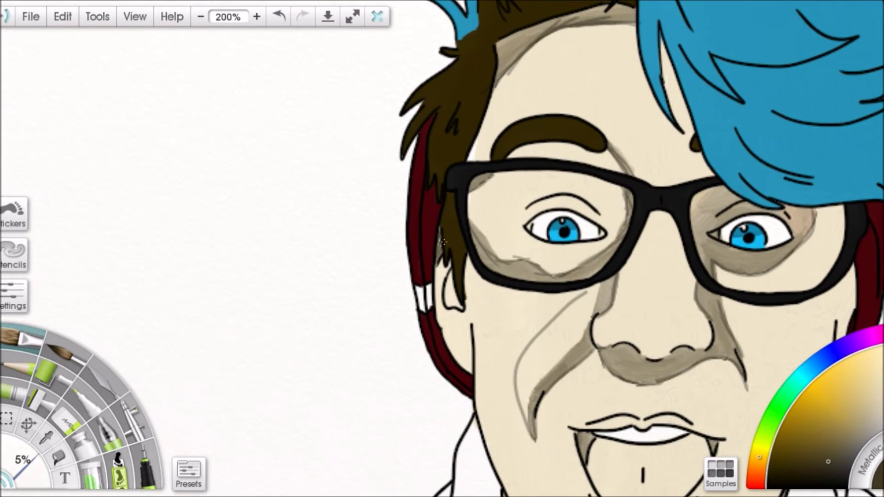
scroll(448, 305, "down", 4)
scroll(707, 99, "right", 4)
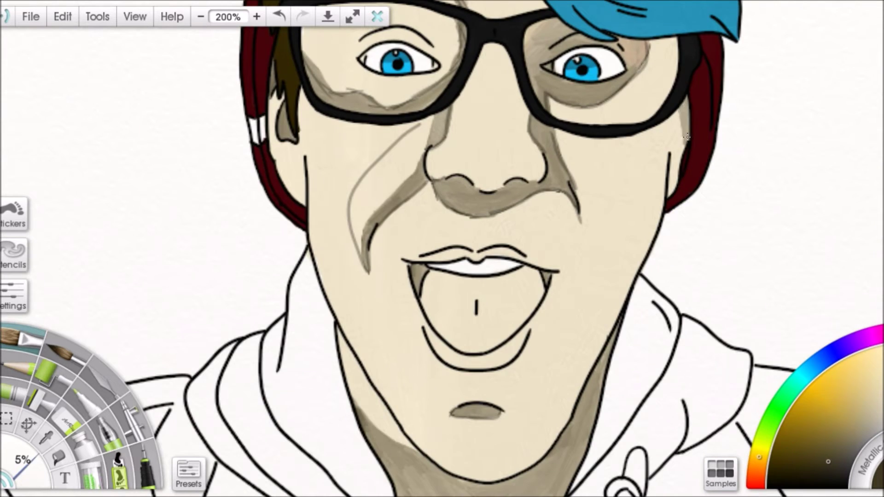
- Paint over the stray curved shadow outline on the left cheek with skin tone and tidy the crease
scroll(512, 218, "up", 1)
scroll(511, 218, "left", 2)
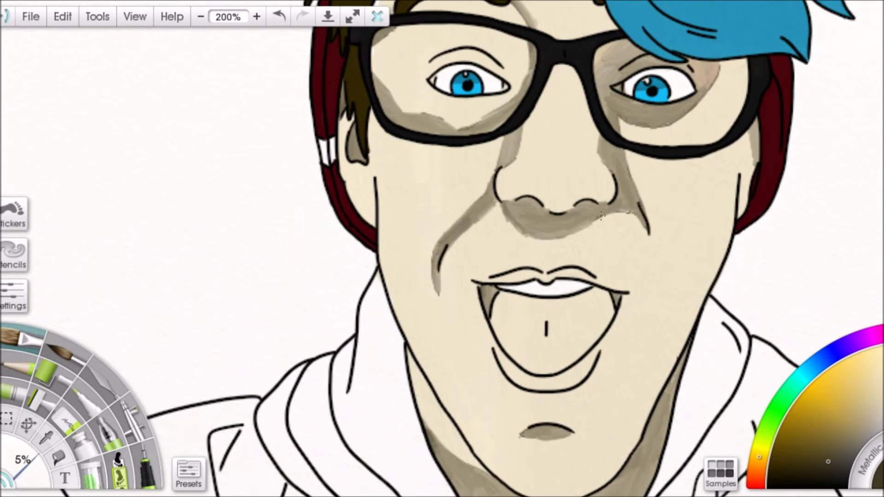
scroll(590, 222, "up", 3)
scroll(590, 222, "right", 1)
scroll(488, 189, "up", 1)
scroll(488, 189, "left", 3)
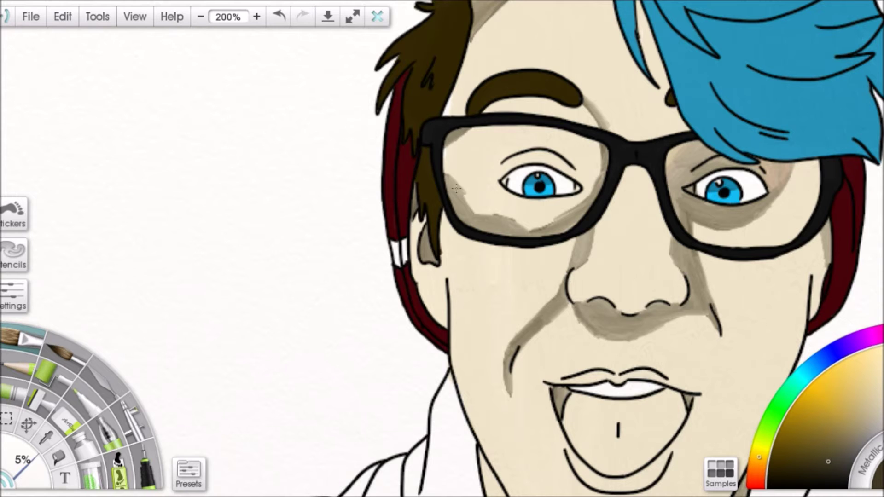
scroll(572, 212, "up", 6)
scroll(572, 212, "down", 3)
scroll(572, 212, "down", 9)
- Fill the tongue with light pink and blend the strokes into an even tone
scroll(572, 212, "right", 3)
left_click(870, 338)
left_click(833, 374)
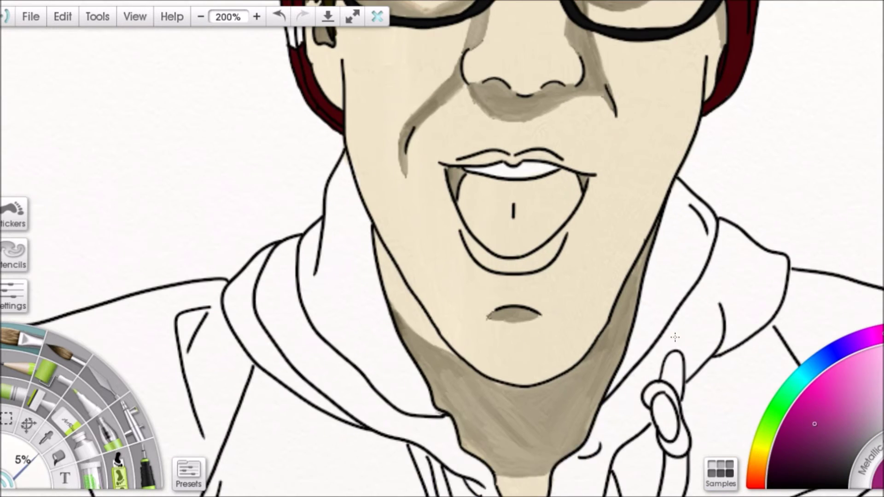
left_click_drag(463, 253, 467, 236)
mouse_move(567, 227)
left_mouse_down()
mouse_move(578, 246)
mouse_move(560, 235)
mouse_move(500, 275)
mouse_move(497, 246)
mouse_move(480, 276)
mouse_move(527, 298)
mouse_move(537, 291)
mouse_move(463, 258)
mouse_move(476, 286)
mouse_move(549, 286)
left_mouse_up()
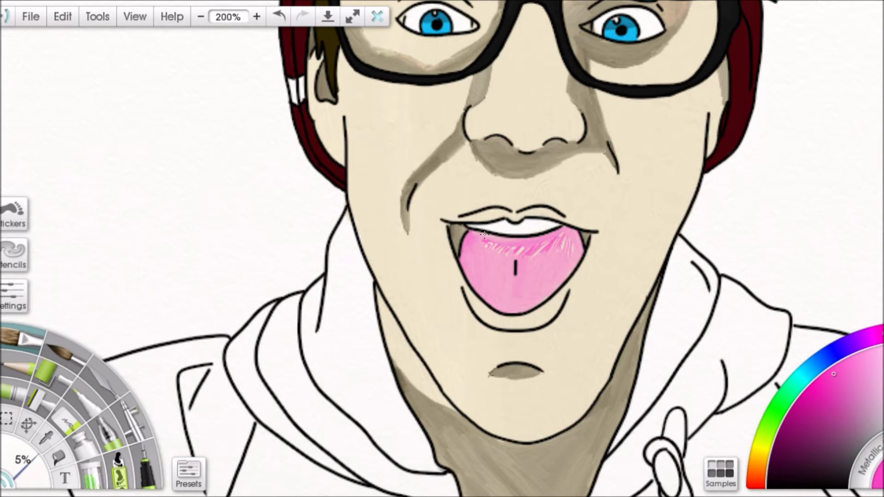
scroll(563, 236, "down", 3)
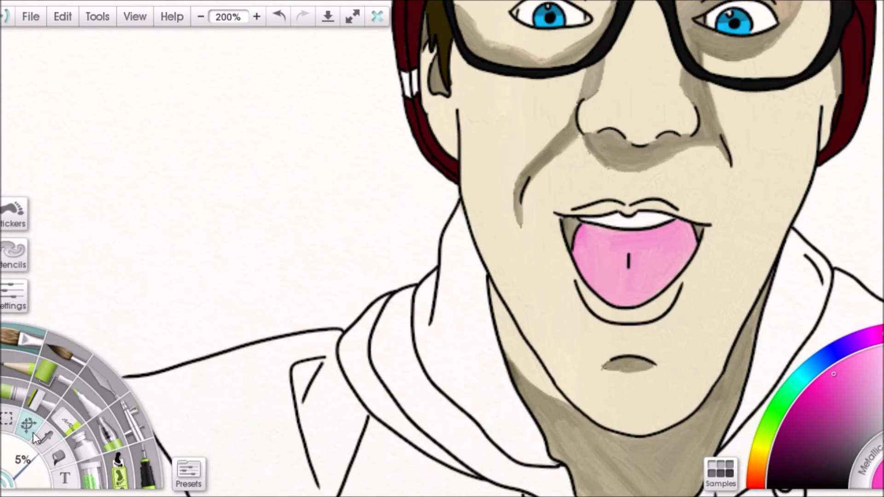
left_click_drag(16, 479, 21, 473)
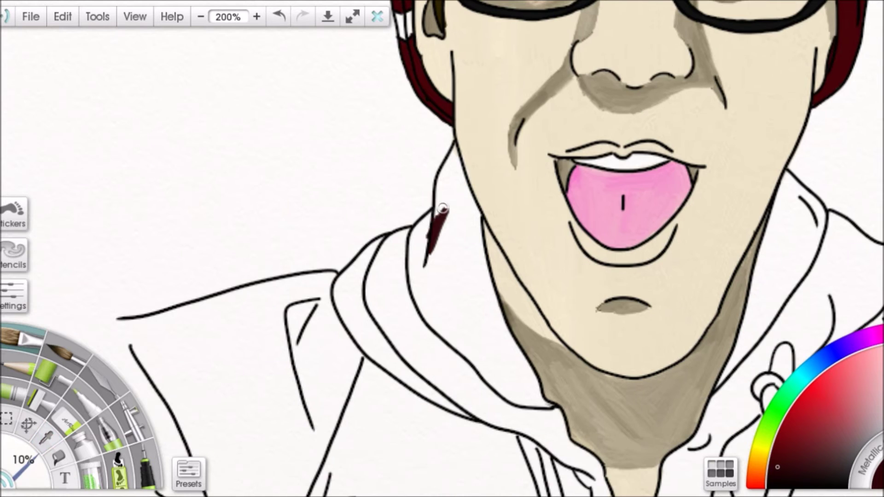
mouse_move(438, 218)
left_mouse_down()
mouse_move(414, 247)
mouse_move(421, 296)
mouse_move(469, 154)
mouse_move(450, 196)
left_mouse_up()
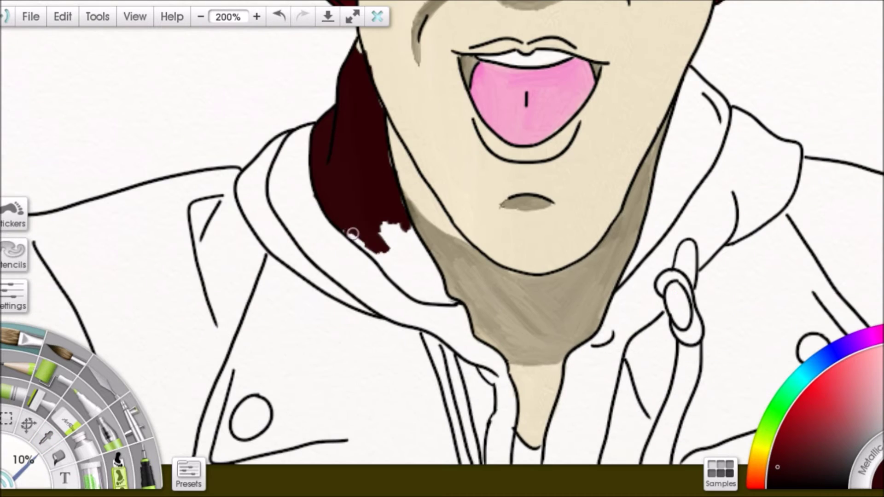
mouse_move(352, 234)
left_mouse_down()
mouse_move(412, 291)
mouse_move(401, 212)
left_mouse_up()
left_click_drag(402, 211, 386, 258)
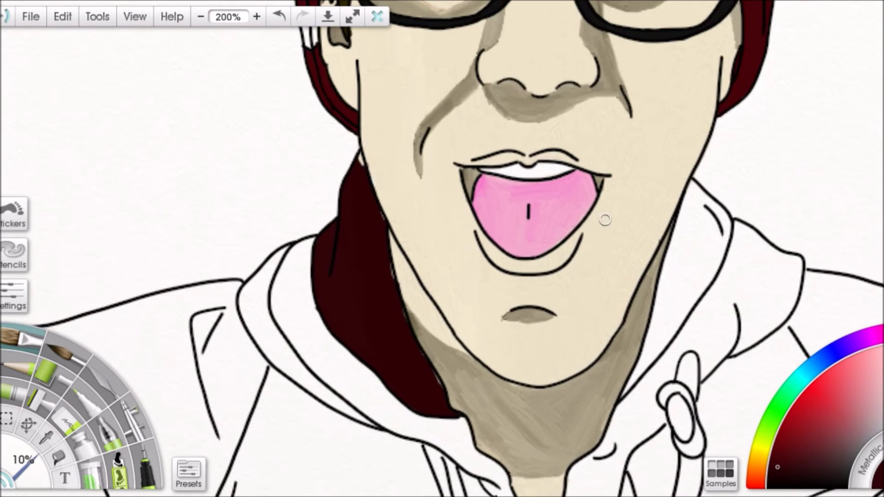
left_click(280, 20)
left_click(280, 20)
- Fill the hood's inner lining on both sides of the neck with dark red
mouse_move(355, 161)
left_mouse_down()
mouse_move(350, 207)
mouse_move(329, 233)
mouse_move(320, 308)
mouse_move(384, 237)
mouse_move(359, 256)
mouse_move(339, 331)
left_mouse_up()
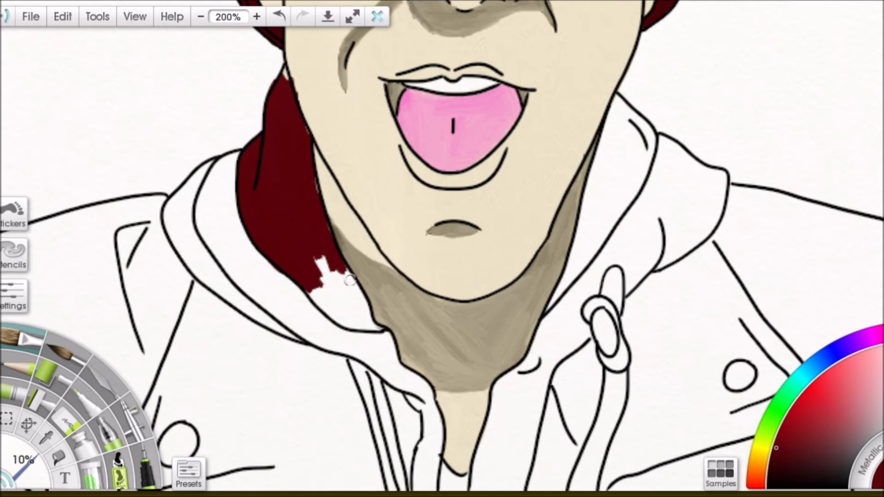
mouse_move(323, 299)
left_mouse_down()
mouse_move(356, 325)
mouse_move(343, 277)
left_mouse_up()
left_click_drag(343, 276, 317, 258)
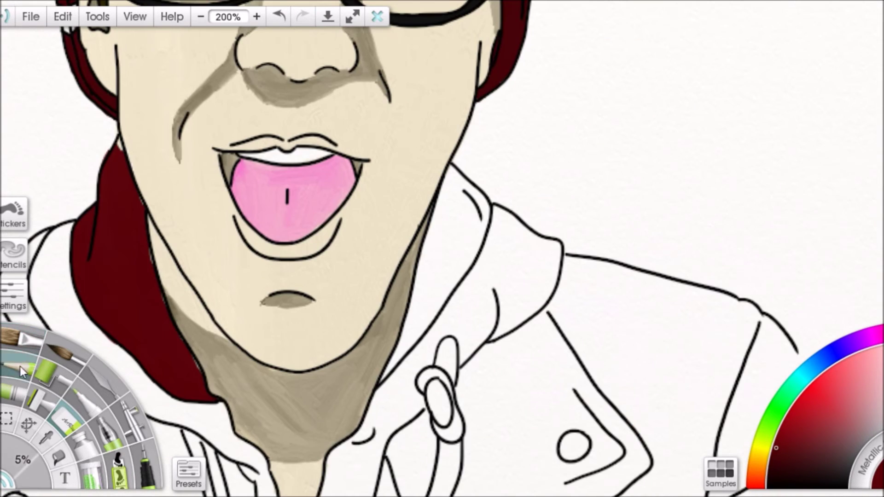
mouse_move(440, 217)
left_mouse_down()
mouse_move(386, 364)
mouse_move(470, 240)
mouse_move(474, 191)
mouse_move(460, 197)
mouse_move(421, 297)
left_mouse_up()
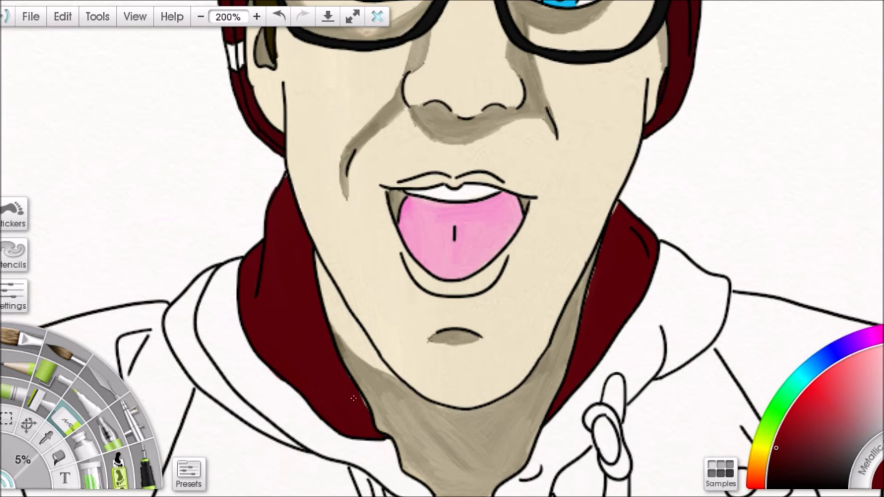
- Colour the two jacket buttons and the drawstring ring olive
key("bracketright")
scroll(736, 345, "down", 3)
left_click(437, 359, "alt")
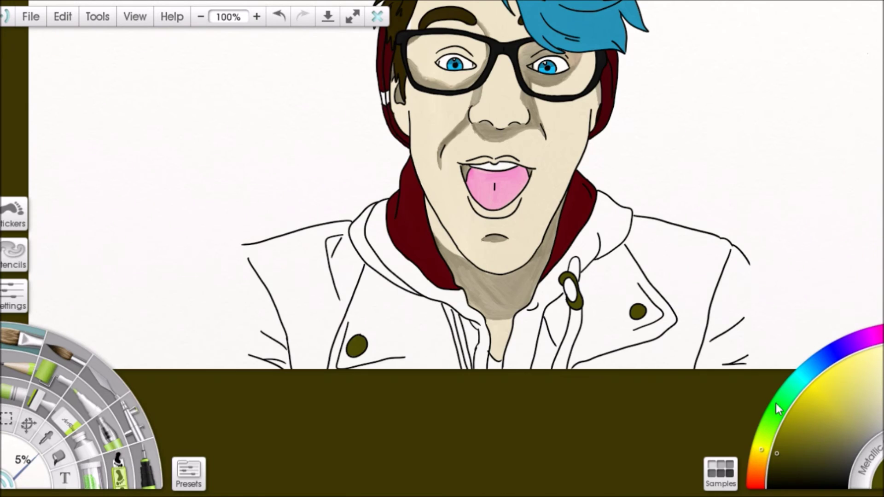
- Fill the outer hood, the hoodie front and the left drawstring with a darker maroon
left_click(410, 234, "alt")
scroll(410, 233, "up", 2)
mouse_move(366, 187)
left_mouse_down()
mouse_move(299, 237)
mouse_move(347, 200)
mouse_move(296, 256)
mouse_move(339, 311)
mouse_move(390, 301)
mouse_move(369, 339)
mouse_move(396, 325)
mouse_move(455, 368)
left_mouse_up()
mouse_move(455, 368)
left_mouse_down()
mouse_move(341, 299)
mouse_move(404, 317)
mouse_move(425, 381)
mouse_move(467, 440)
left_mouse_up()
mouse_move(516, 328)
left_mouse_down()
mouse_move(566, 256)
mouse_move(575, 294)
mouse_move(533, 360)
left_mouse_up()
mouse_move(457, 296)
left_mouse_down()
mouse_move(479, 345)
mouse_move(489, 418)
left_mouse_up()
mouse_move(596, 157)
left_mouse_down()
mouse_move(647, 182)
mouse_move(653, 228)
mouse_move(543, 308)
mouse_move(570, 222)
mouse_move(635, 235)
mouse_move(592, 195)
mouse_move(589, 165)
left_mouse_up()
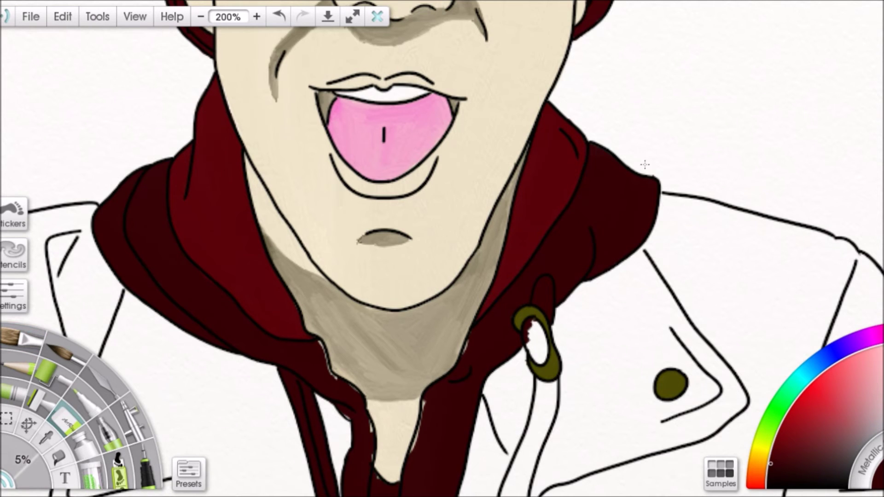
- Fill the white gaps along the neckline, the ring's centre and the right drawstring with dark maroon
scroll(643, 161, "down", 5)
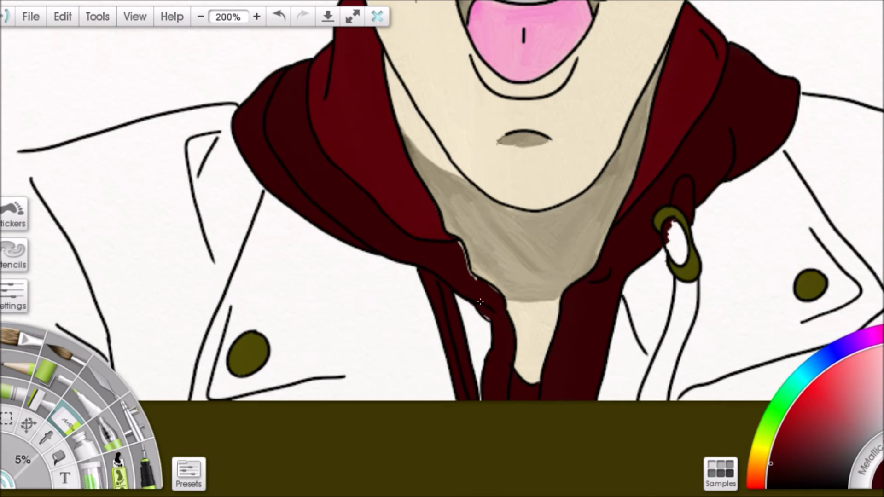
key("bracketright")
scroll(487, 311, "right", 3)
mouse_move(581, 210)
left_mouse_down()
mouse_move(598, 288)
mouse_move(568, 346)
left_mouse_up()
scroll(569, 345, "up", 5)
scroll(569, 345, "left", 4)
key("bracketleft")
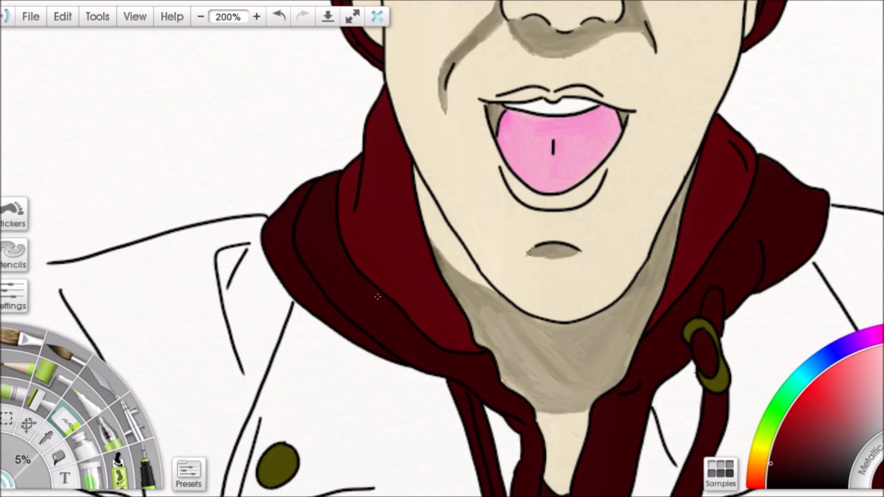
- Fill the left side of the jacket, from lapel to sleeve, with muted grey-violet
key("ctrl+minus")
key("ctrl+minus")
key("ctrl+minus")
scroll(845, 263, "down", 2)
left_click(841, 348)
left_click(862, 440)
key("bracketright")
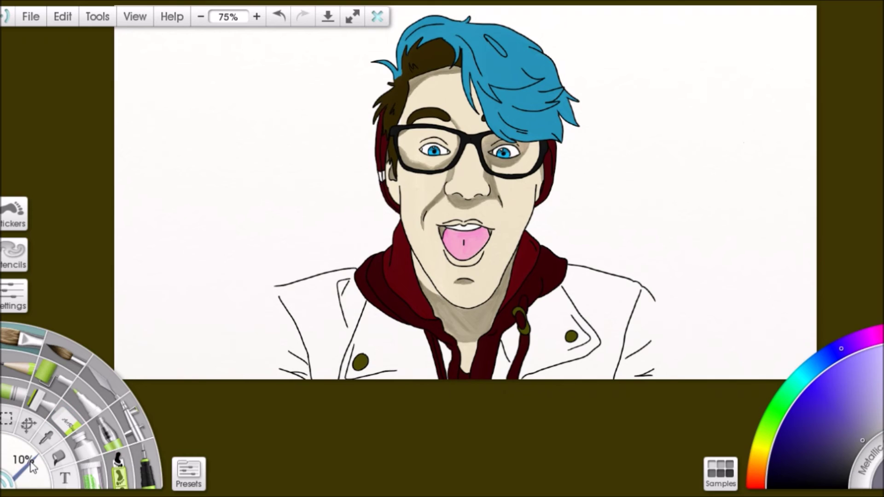
left_click_drag(358, 309, 396, 364)
key("ctrl+plus")
key("ctrl+plus")
key("ctrl+plus")
scroll(396, 364, "left", 3)
left_click_drag(282, 328, 520, 264)
scroll(414, 387, "down", 4)
mouse_move(373, 184)
left_mouse_down()
mouse_move(262, 256)
mouse_move(305, 274)
mouse_move(365, 369)
mouse_move(507, 293)
mouse_move(458, 128)
left_mouse_up()
- Fill the centre and right side of the jacket with the same grey-violet, including the right sleeve
scroll(458, 128, "right", 6)
mouse_move(345, 276)
left_mouse_down()
mouse_move(532, 391)
mouse_move(752, 310)
left_mouse_up()
scroll(752, 310, "right", 7)
mouse_move(460, 331)
left_mouse_down()
mouse_move(537, 196)
mouse_move(598, 175)
left_mouse_up()
scroll(305, 290, "up", 1)
mouse_move(306, 290)
left_mouse_down()
mouse_move(406, 98)
mouse_move(572, 147)
mouse_move(418, 172)
mouse_move(568, 220)
mouse_move(603, 202)
left_mouse_up()
- Shade the small fold beside the left side of the hood in dark blue with a 5% brush
scroll(527, 269, "left", 7)
scroll(521, 186, "left", 7)
scroll(521, 186, "down", 1)
left_click_drag(542, 129, 522, 186)
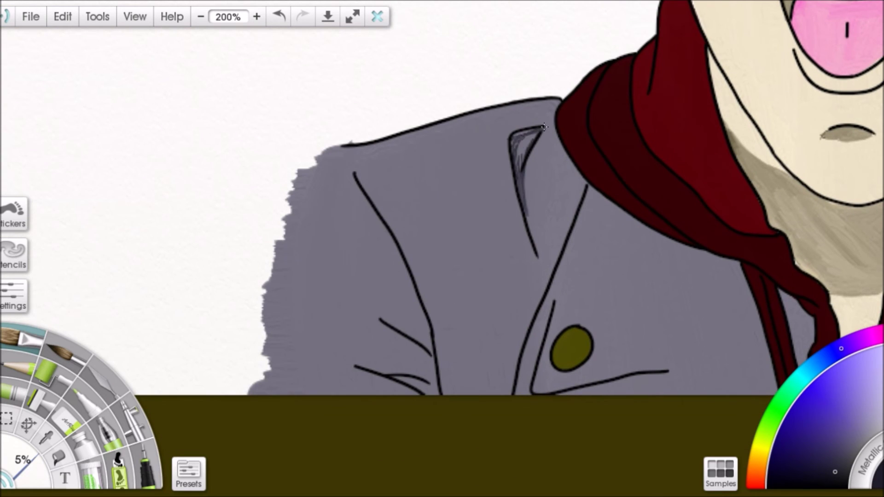
scroll(528, 217, "left", 5)
scroll(528, 216, "down", 7)
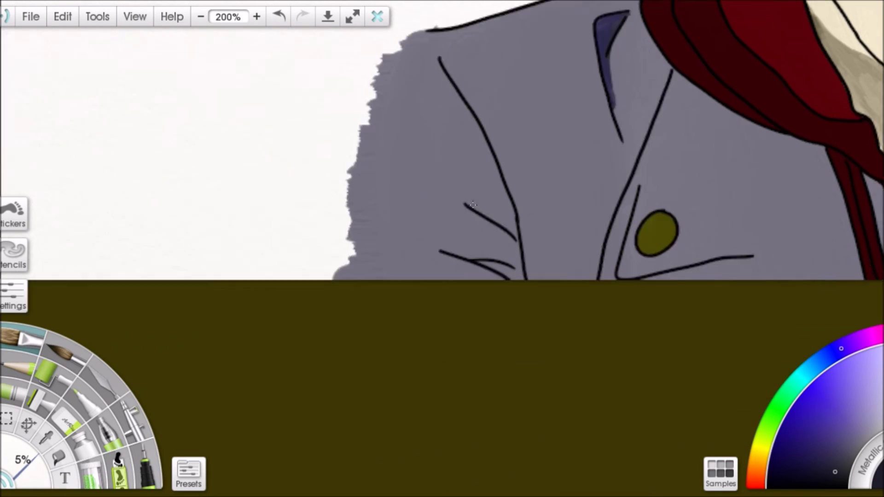
- Add dark blue shadows to the left sleeve's creases and along the upper part of its shoulder seam
scroll(506, 230, "up", 2)
left_click_drag(476, 239, 500, 251)
scroll(491, 274, "down", 2)
left_click_drag(446, 254, 491, 275)
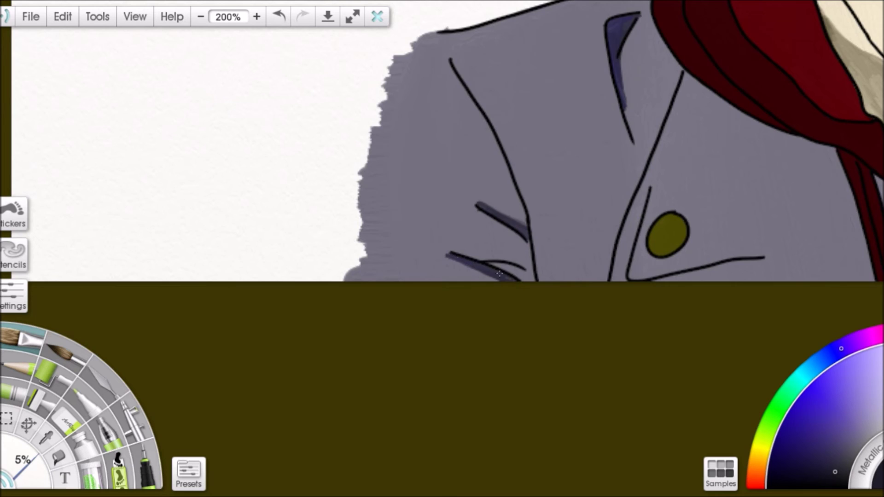
scroll(499, 274, "up", 6)
scroll(499, 275, "left", 3)
left_click_drag(476, 157, 506, 195)
scroll(487, 168, "right", 3)
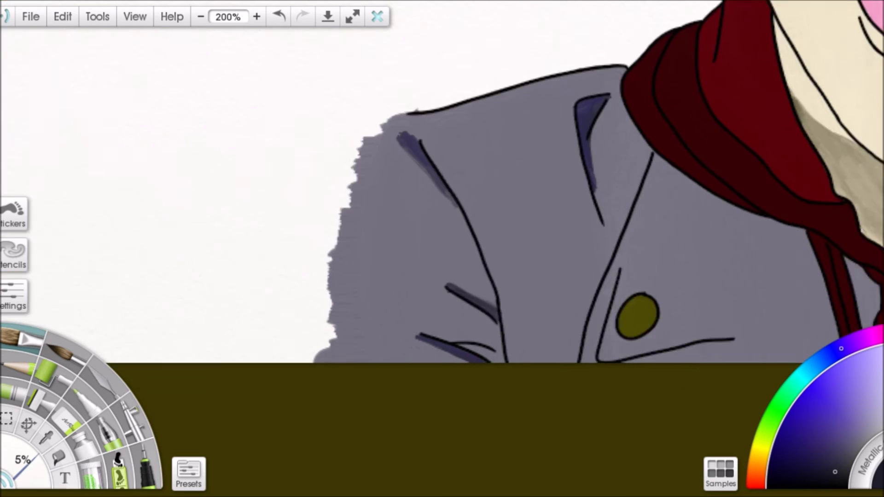
- Shade the left lapel's outer edge and the gap between the left drawstring and hoodie in dark blue
scroll(506, 208, "down", 5)
scroll(550, 263, "up", 2)
scroll(550, 263, "up", 3)
left_click_drag(452, 309, 466, 275)
scroll(414, 299, "right", 8)
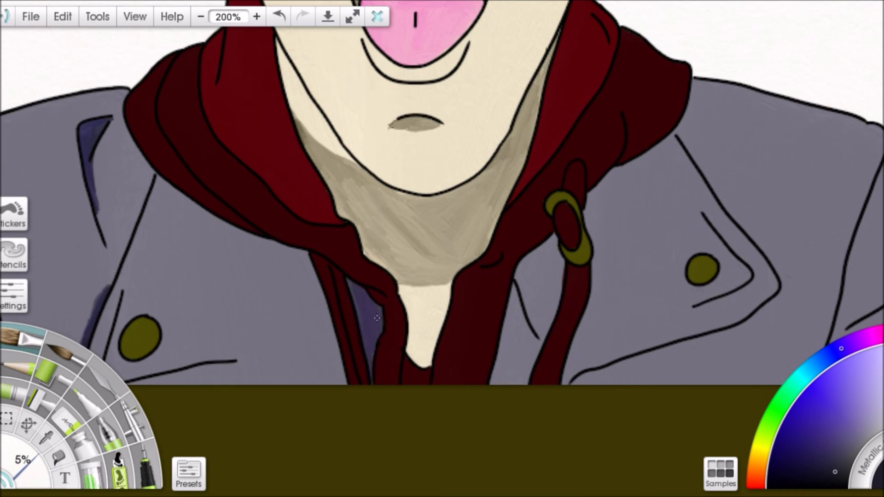
- Add dark blue shadows under the right lapel, along the right shoulder seam and at the sleeve creases
scroll(377, 318, "right", 5)
scroll(510, 292, "down", 1)
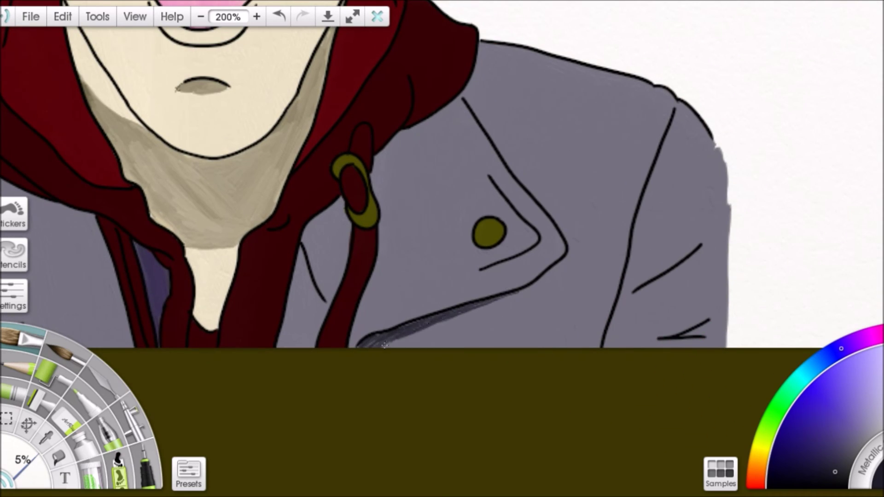
scroll(516, 165, "right", 4)
scroll(517, 165, "up", 1)
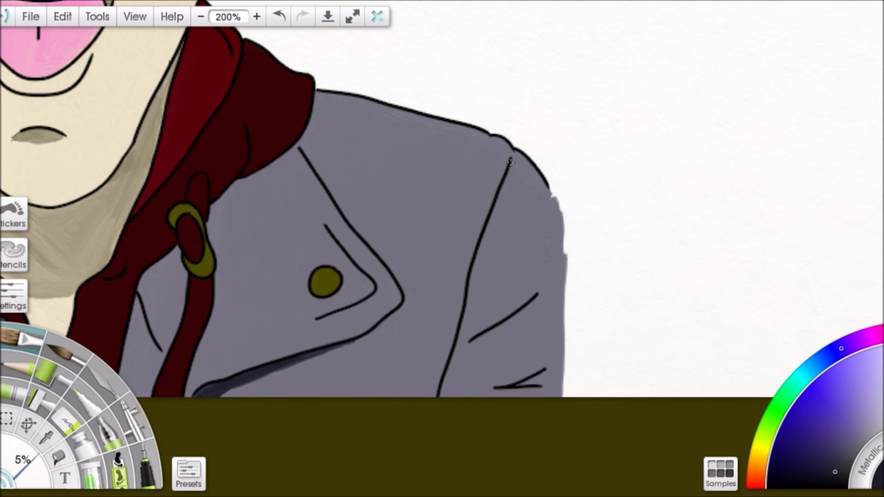
scroll(482, 240, "down", 3)
scroll(482, 240, "right", 1)
left_click_drag(506, 242, 489, 249)
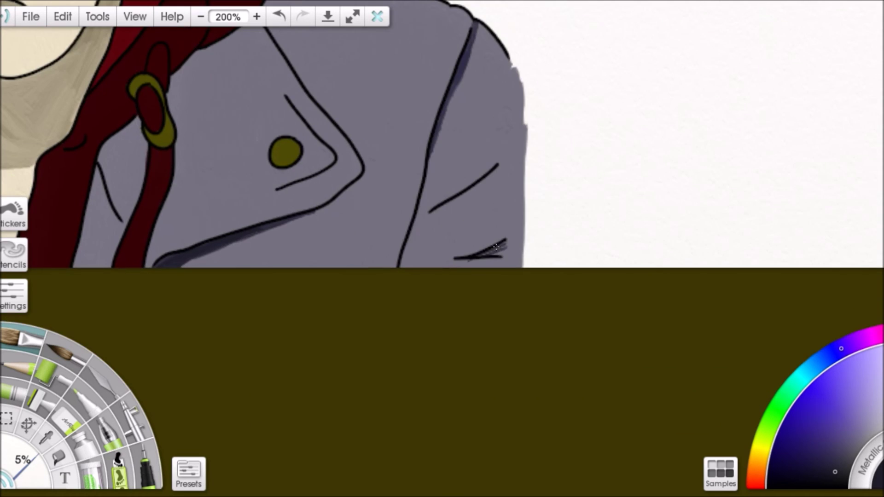
- Outline a background block above the shoulders in deep blue at 50% brush size and fill its left side
key("ctrl+0")
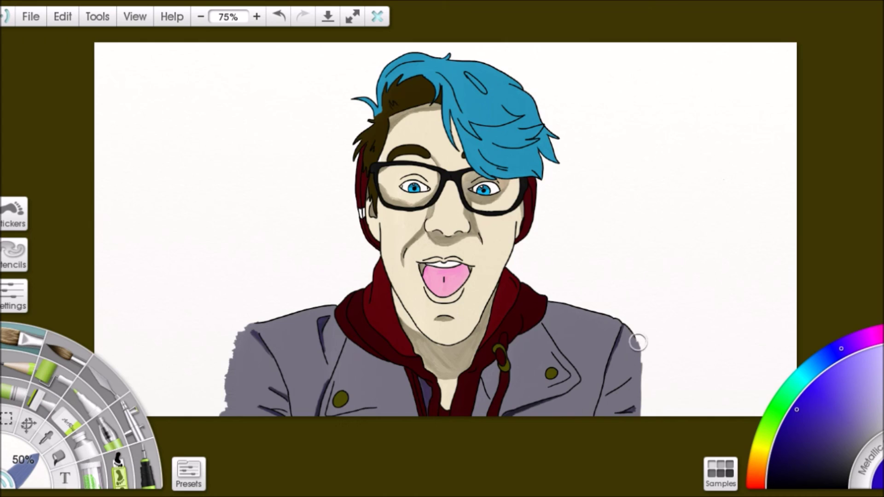
left_click_drag(637, 339, 635, 42)
scroll(367, 364, "left", 3)
scroll(367, 363, "up", 1)
mouse_move(367, 363)
left_mouse_down()
mouse_move(367, 129)
mouse_move(497, 171)
mouse_move(476, 259)
left_mouse_up()
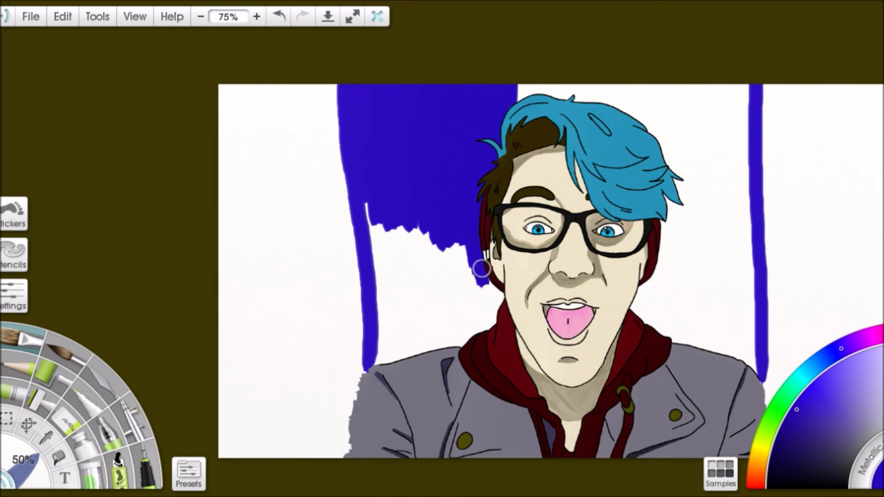
mouse_move(490, 316)
left_mouse_down()
mouse_move(375, 252)
mouse_move(460, 285)
left_mouse_up()
- Fill the background block above the head and on the figure's right side with deep blue
scroll(460, 286, "right", 3)
mouse_move(442, 341)
left_mouse_down()
mouse_move(489, 259)
mouse_move(487, 284)
mouse_move(564, 256)
left_mouse_up()
scroll(486, 283, "up", 2)
left_click_drag(331, 202, 478, 221)
scroll(479, 221, "down", 2)
- Fill the small background gaps along the shoulders, hood and jaw with deep blue at 5% brush size
key("ctrl+equal")
left_click(86, 410)
scroll(442, 249, "left", 3)
scroll(442, 248, "down", 1)
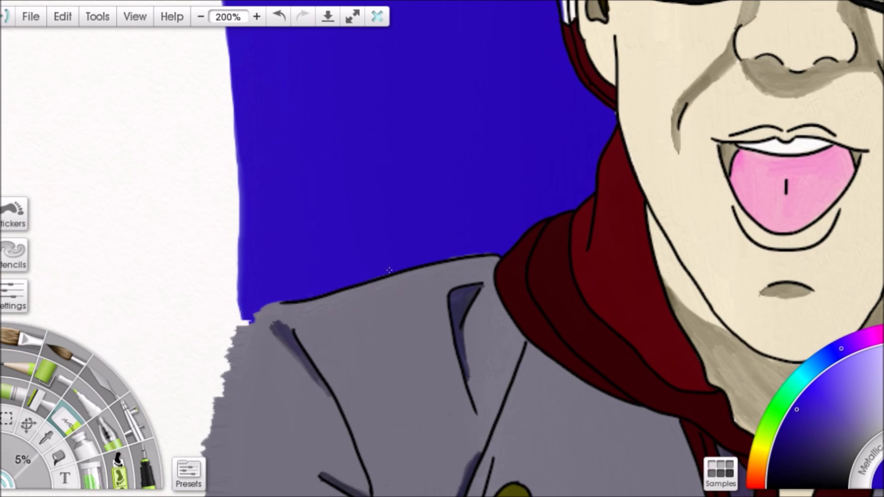
scroll(442, 248, "right", 5)
scroll(442, 248, "down", 1)
scroll(442, 248, "down", 1)
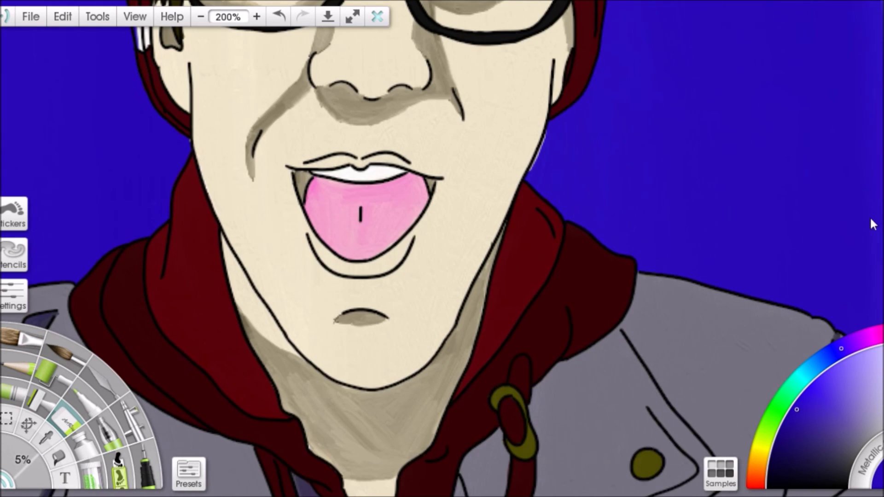
- Fill the remaining gaps around the headphones and hair outline with the deep blue background colour
scroll(416, 310, "left", 3)
scroll(416, 309, "up", 1)
scroll(362, 198, "up", 6)
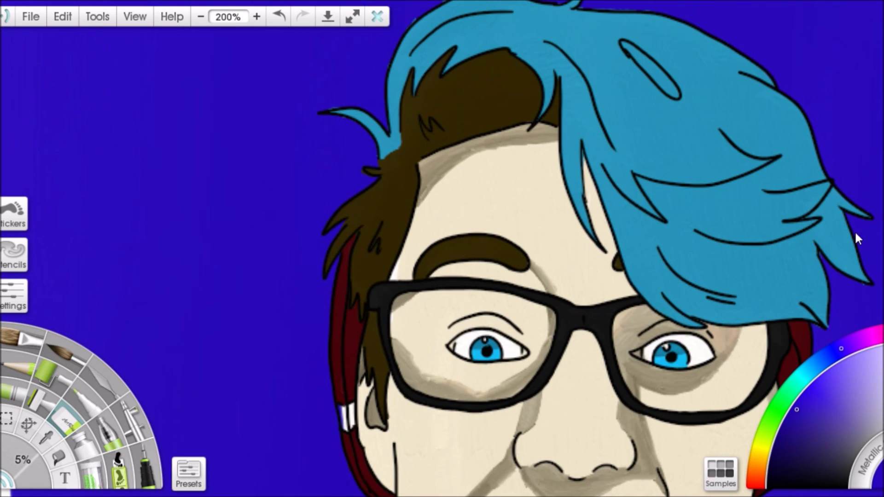
scroll(405, 94, "right", 5)
scroll(405, 93, "up", 1)
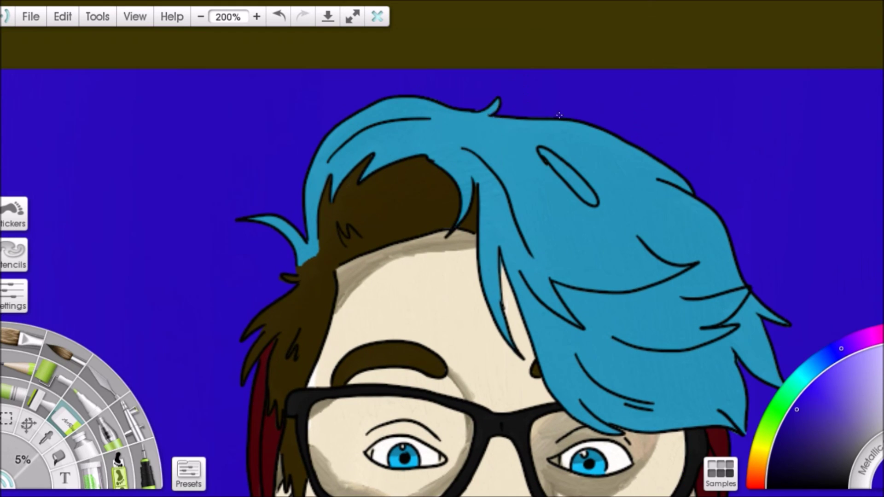
scroll(652, 283, "down", 2)
scroll(603, 330, "down", 5)
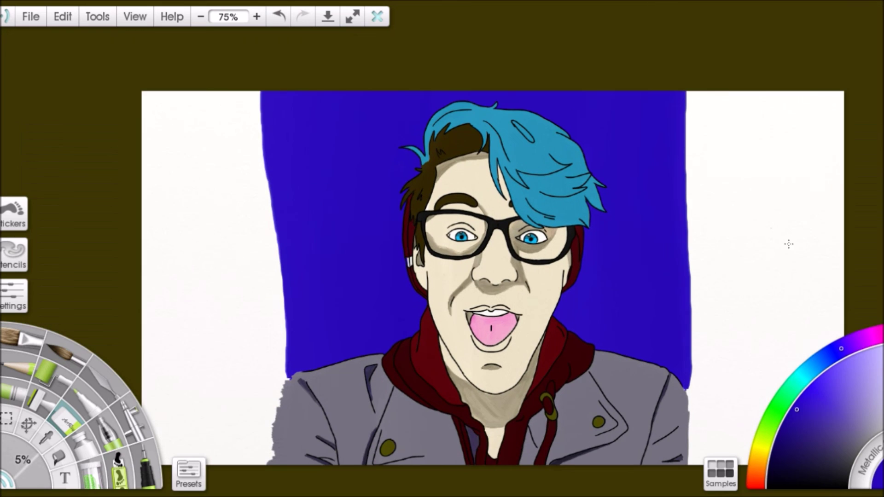